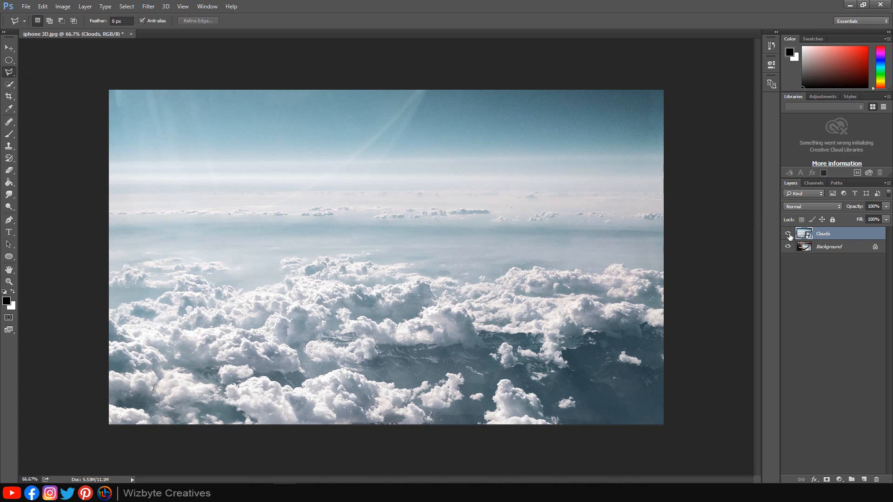
- Outline the phone's screen as a selection with the Clouds layer hidden, and mask the Clouds layer to that shape
click(788, 234)
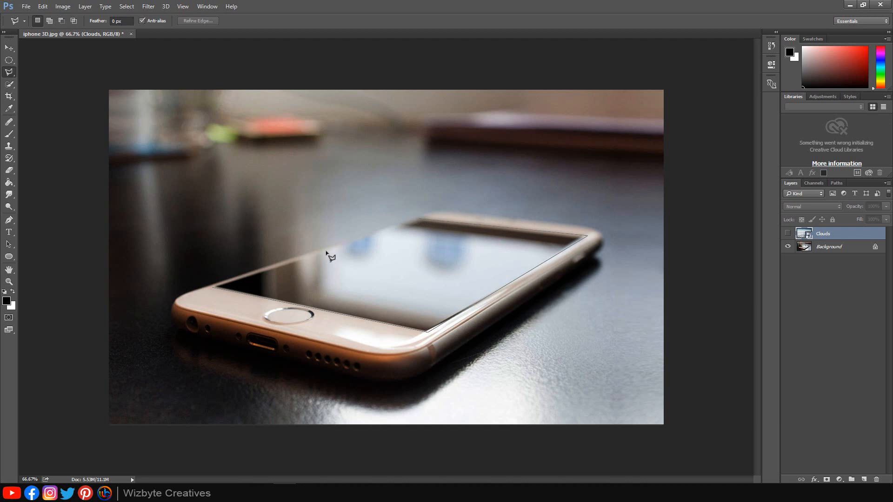
click(213, 288)
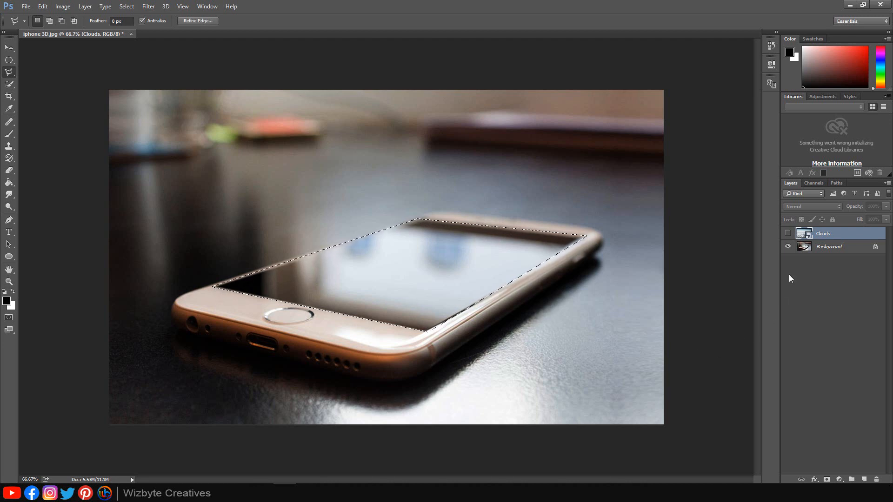
click(788, 234)
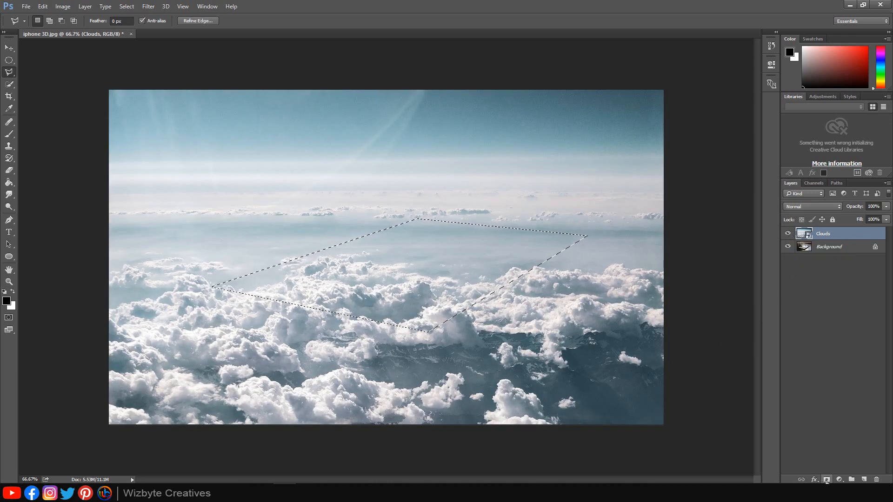
click(827, 480)
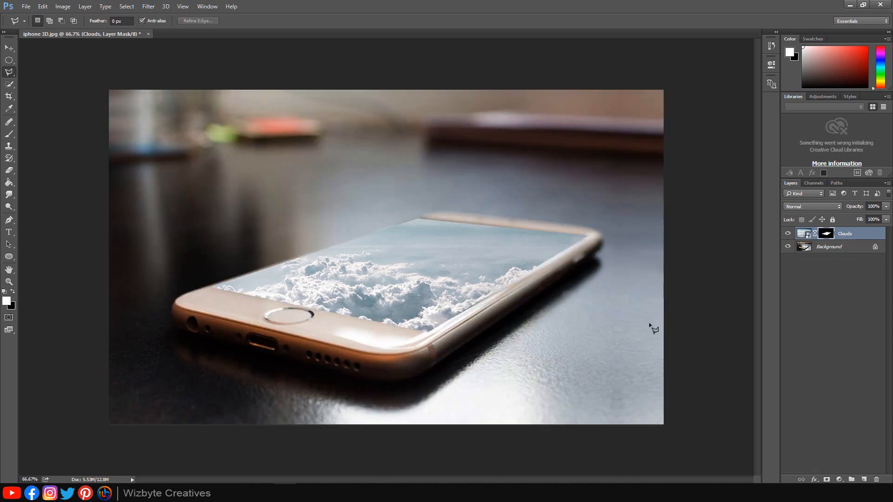
- Place Model.jpg from the 3D Photo Editing Tutorial folder into the document as a new layer above Clouds
click(267, 478)
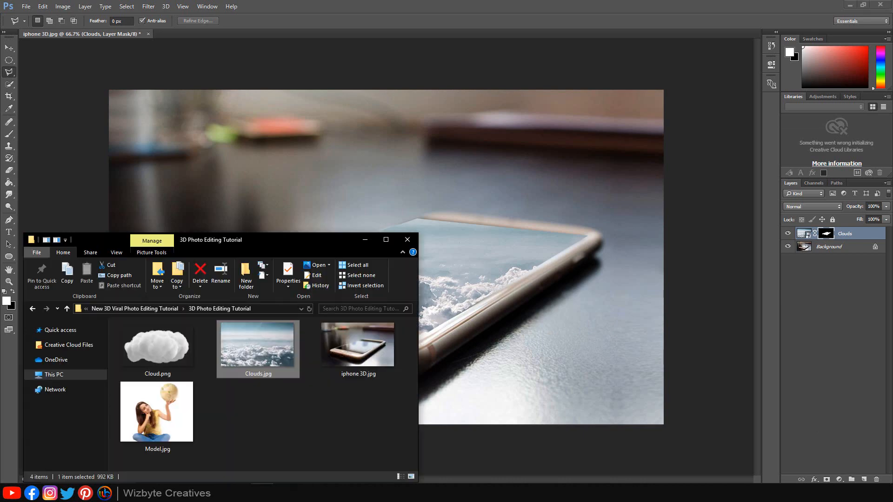
drag(171, 419, 498, 314)
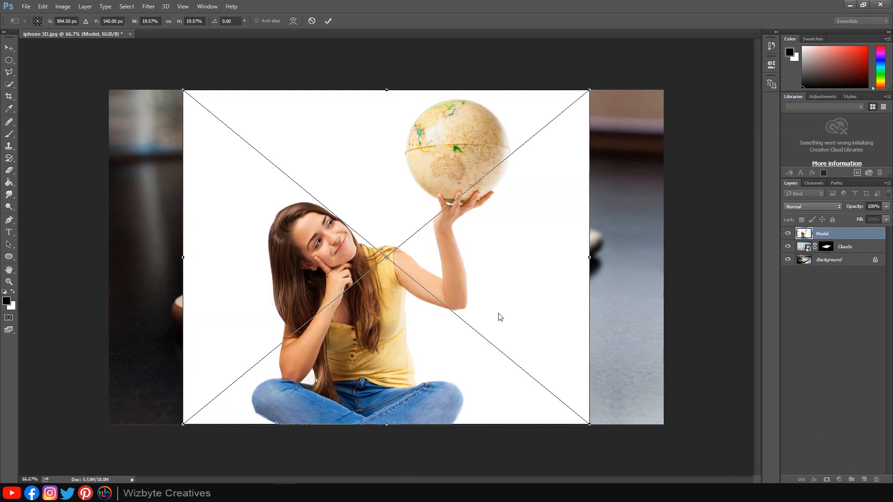
click(329, 21)
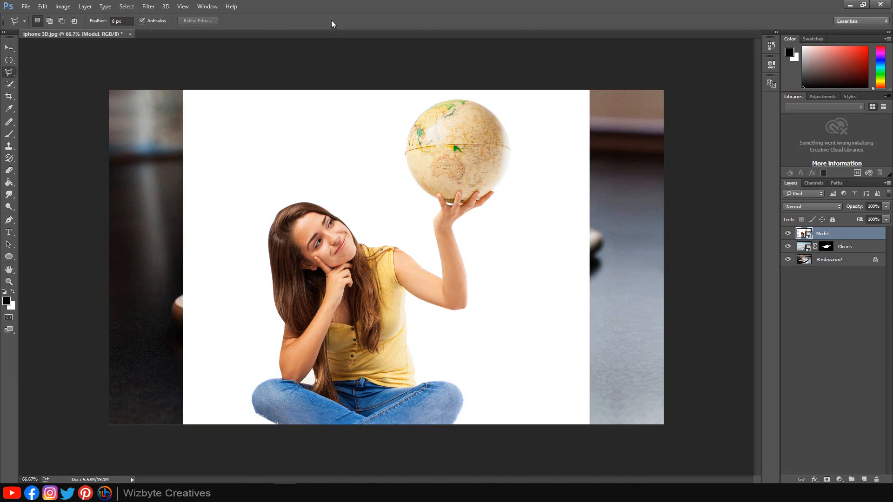
- Select the globe on the Model layer using the Quick Selection tool with a 153 px brush
drag(11, 86, 44, 88)
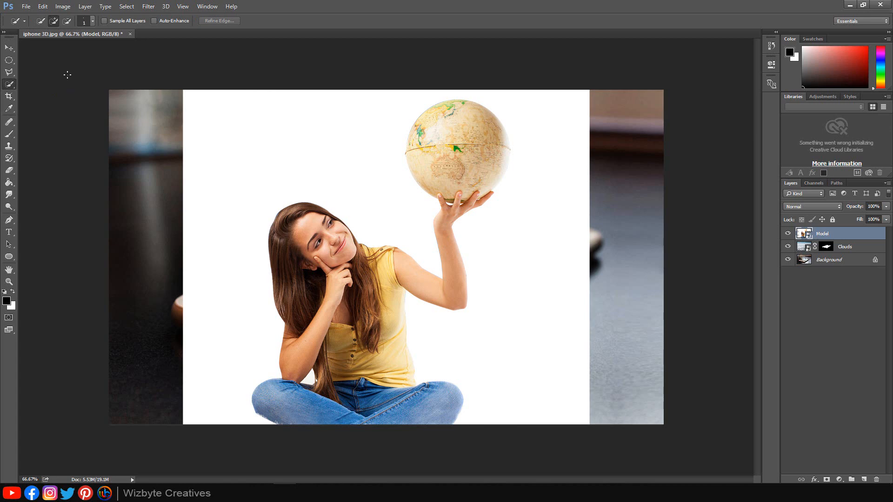
click(93, 20)
drag(41, 52, 52, 50)
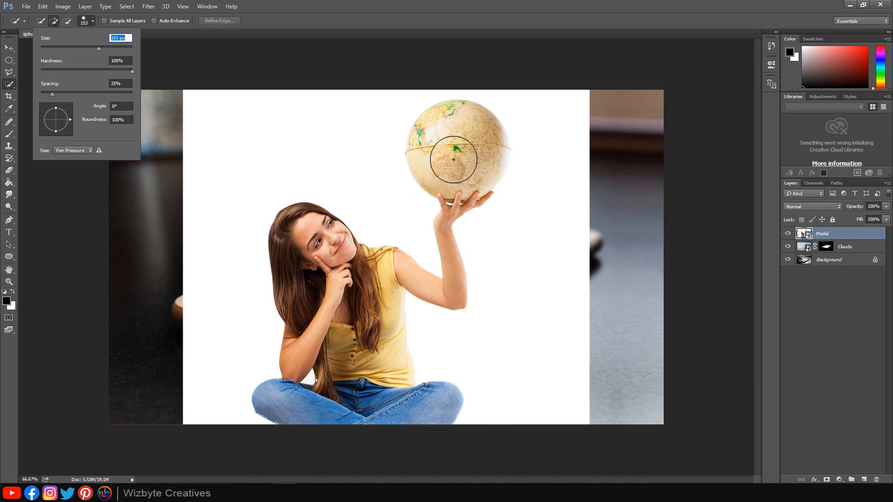
mouse_move(466, 142)
mouse_down()
mouse_move(448, 142)
mouse_move(451, 164)
mouse_move(434, 144)
mouse_move(473, 142)
mouse_move(484, 155)
mouse_move(465, 169)
mouse_up()
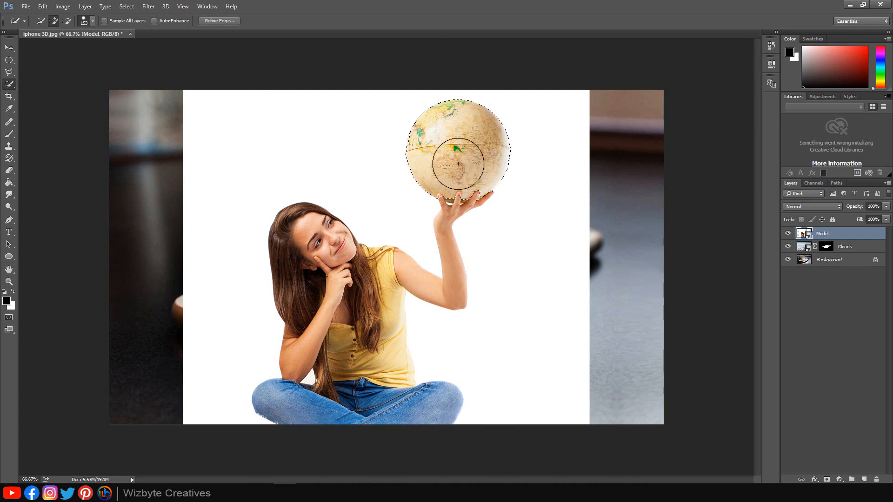
- Extend the selection over the woman's hand, arms, head, torso and legs with the Quick Selection brush reduced to 45 px
scroll(477, 141, up, 3)
key(bracketleft)
key(bracketleft)
key(bracketleft)
key(bracketleft)
key(bracketleft)
key(bracketleft)
key(bracketleft)
key(bracketleft)
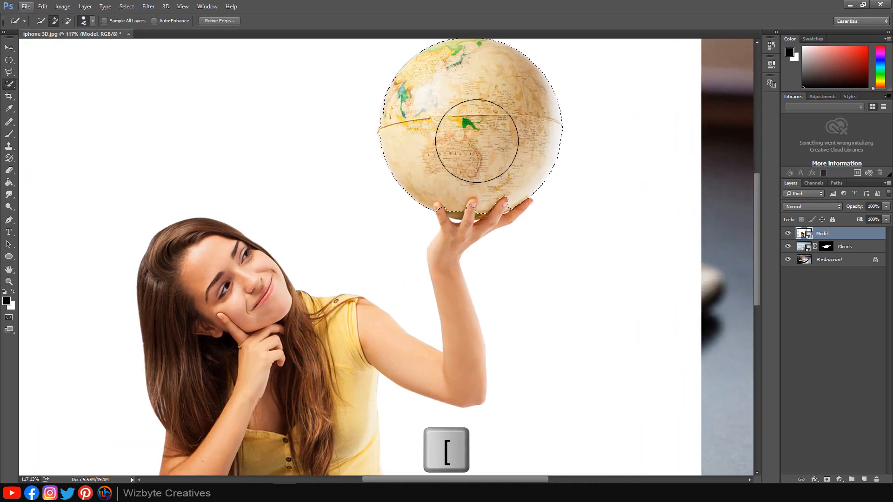
mouse_move(429, 134)
mouse_down()
mouse_move(456, 216)
mouse_move(450, 258)
mouse_move(468, 377)
mouse_move(283, 314)
mouse_move(200, 251)
mouse_move(173, 277)
mouse_move(205, 442)
mouse_move(321, 387)
mouse_move(351, 451)
mouse_up()
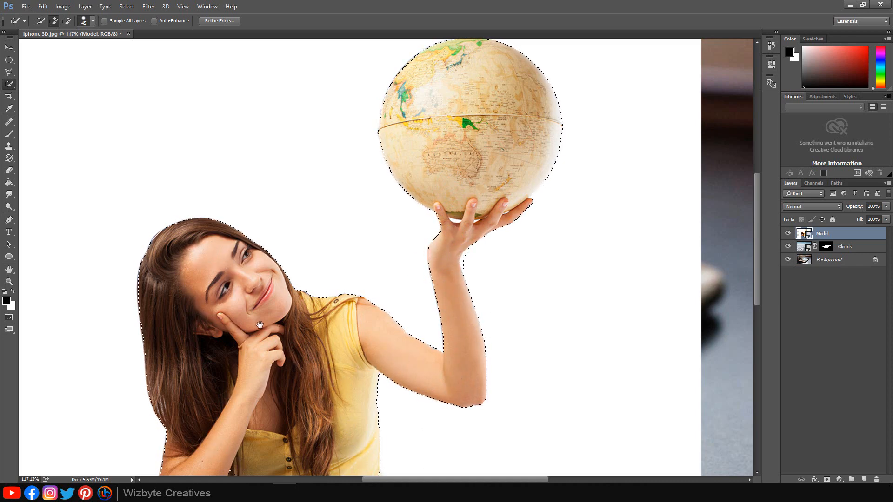
drag(257, 325, 376, 82)
click(546, 334)
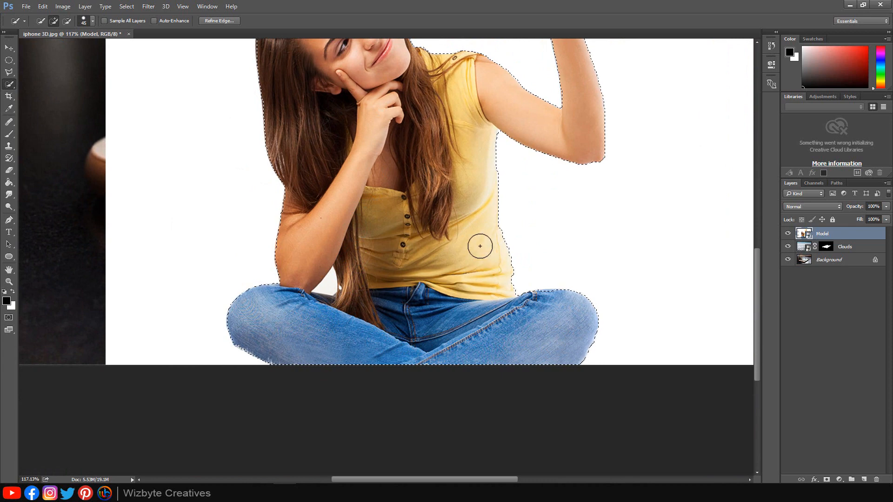
- Subtract the white gap between the woman's elbow and hair from the selection using a 9 px brush
scroll(342, 297, up, 5)
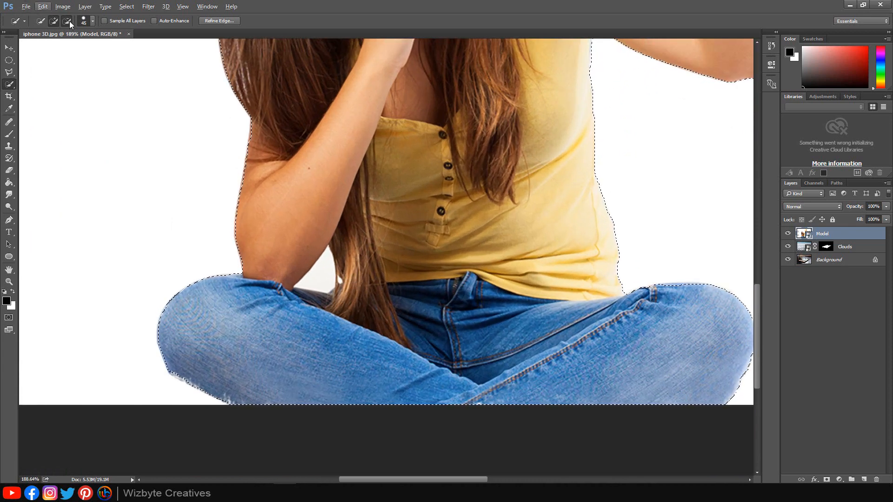
key(bracketleft)
key(bracketleft)
key(bracketleft)
key(bracketleft)
key(bracketleft)
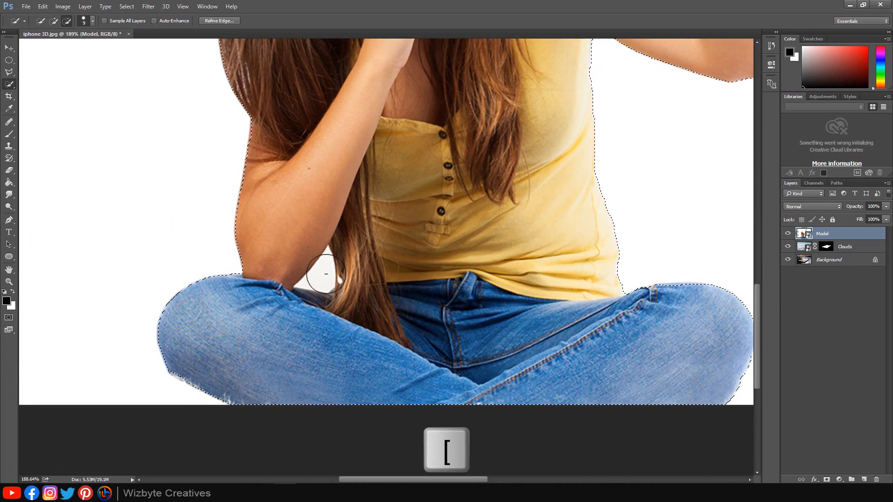
- Subtract the small white gaps between the fingers and the globe from the selection using a 2 px brush
drag(478, 97, 357, 402)
mouse_move(593, 182)
mouse_down()
mouse_move(540, 220)
mouse_move(405, 353)
mouse_up()
scroll(426, 260, up, 5)
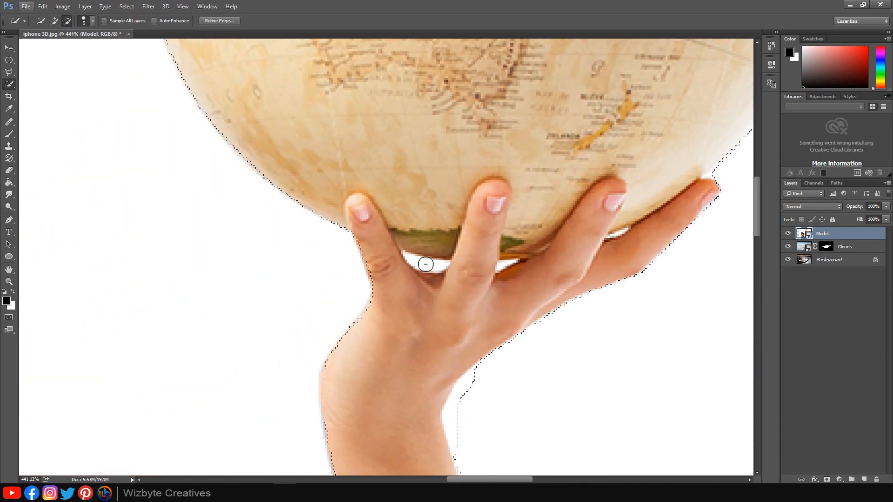
key(bracketleft)
key(bracketleft)
key(bracketleft)
key(bracketleft)
key(bracketleft)
key(bracketleft)
key(bracketleft)
click(426, 265)
click(505, 263)
- Add the missed rim of the globe to the selection using a 25 px Quick Selection brush
scroll(553, 255, down, 5)
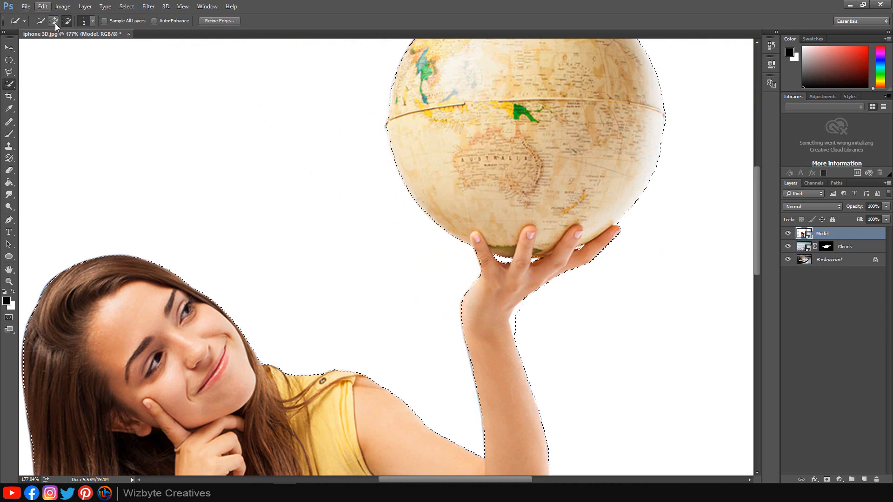
drag(593, 118, 567, 261)
scroll(418, 186, up, 4)
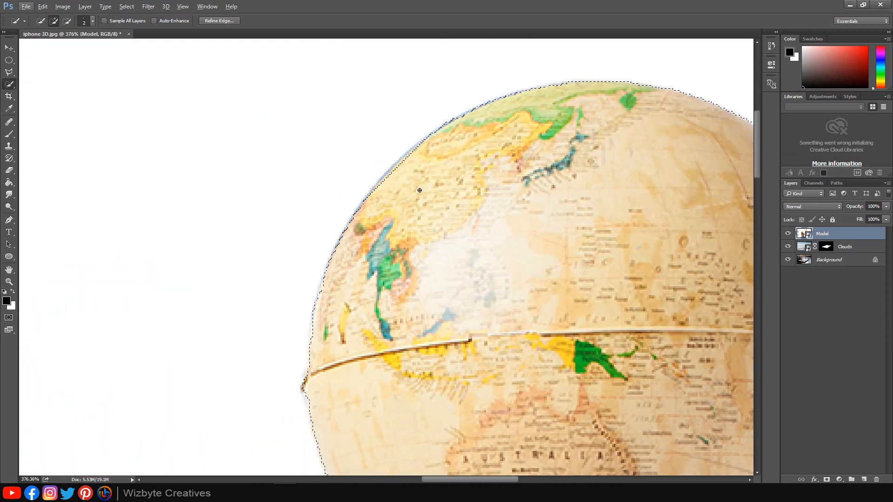
scroll(421, 195, down, 2)
key(])
key(])
key(])
key(])
key(])
key(])
key(])
key(])
key(])
key(])
key(])
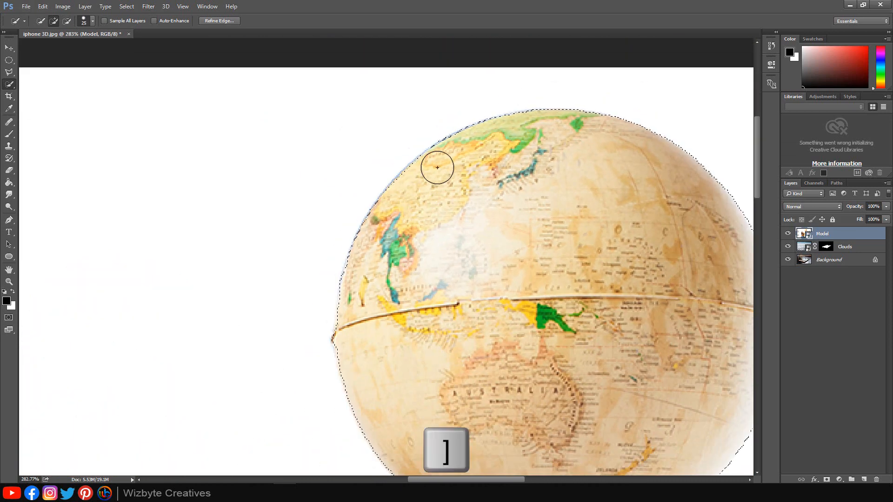
mouse_move(381, 219)
mouse_down()
mouse_move(374, 247)
mouse_move(459, 270)
mouse_up()
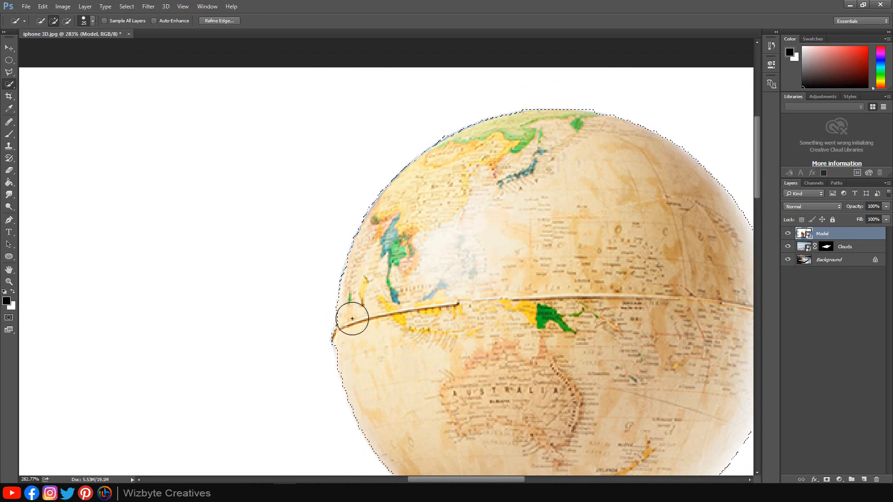
- Subtract the white background area beside the raised wrist from the selection
scroll(352, 319, down, 10)
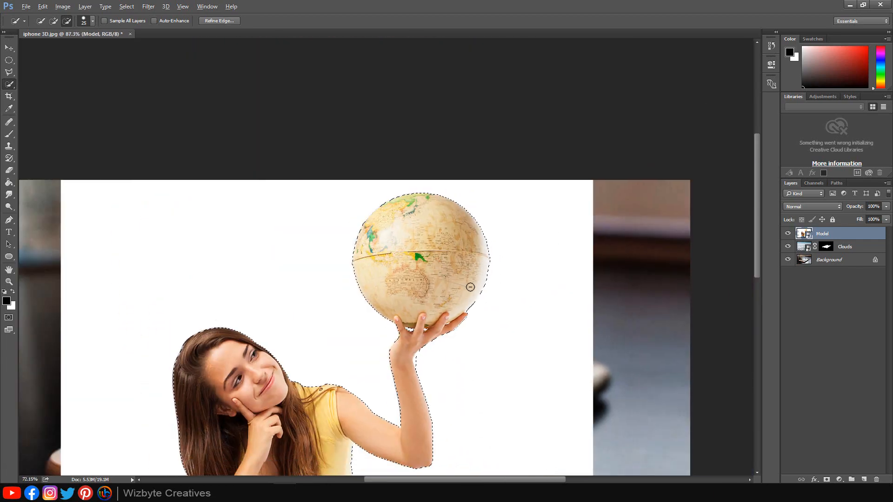
scroll(479, 226, up, 3)
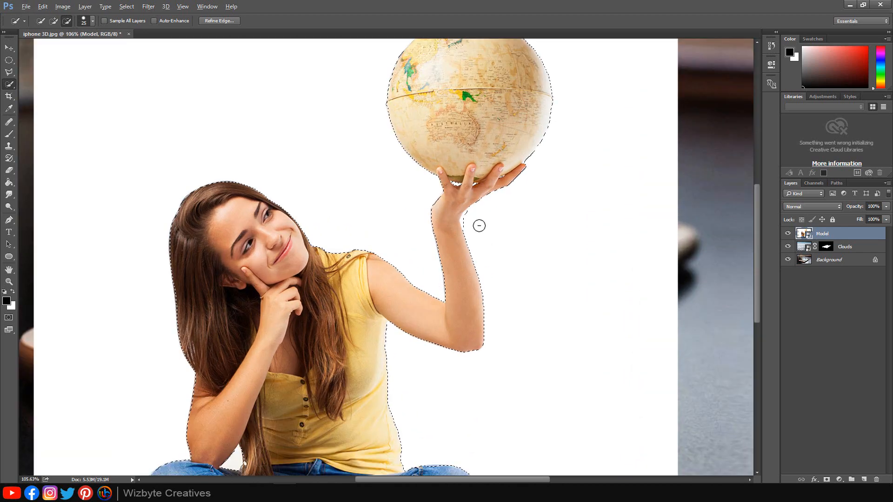
scroll(480, 225, up, 2)
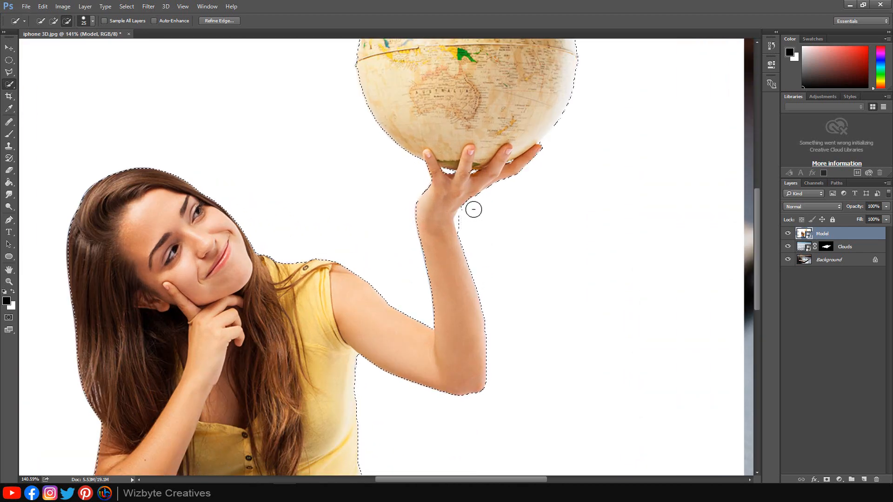
alt+click(465, 218)
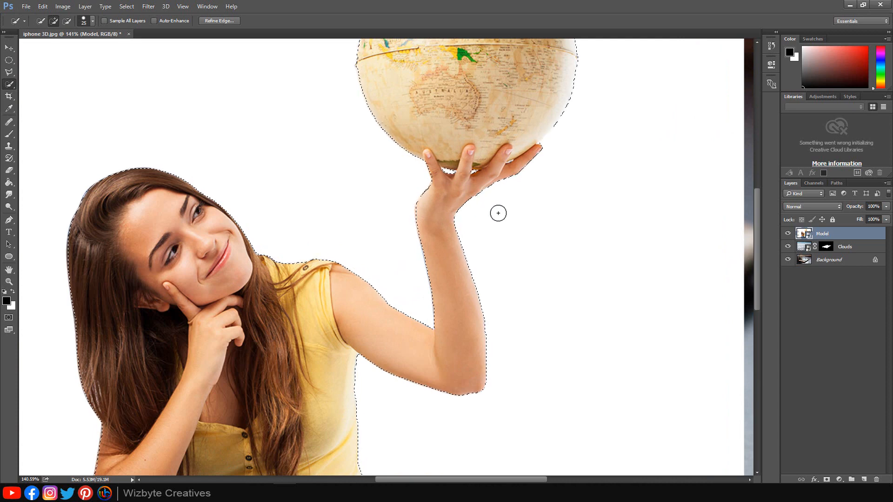
- Refine the selection's edge with a 0.5 px radius and about 65% colour decontamination, output to a new layer with layer mask
scroll(489, 222, down, 3)
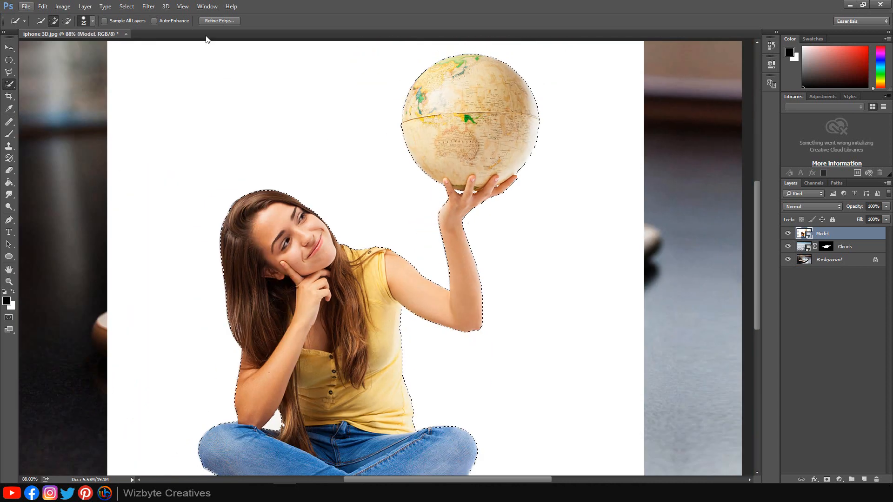
click(216, 21)
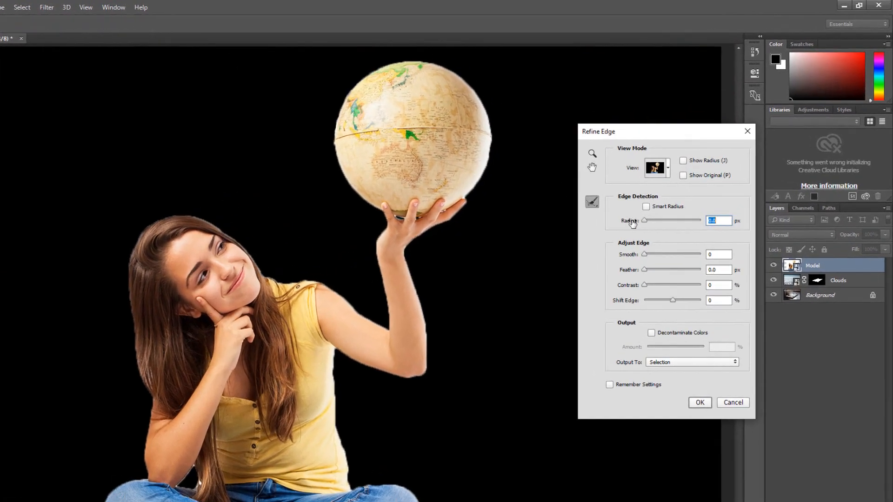
drag(644, 220, 646, 220)
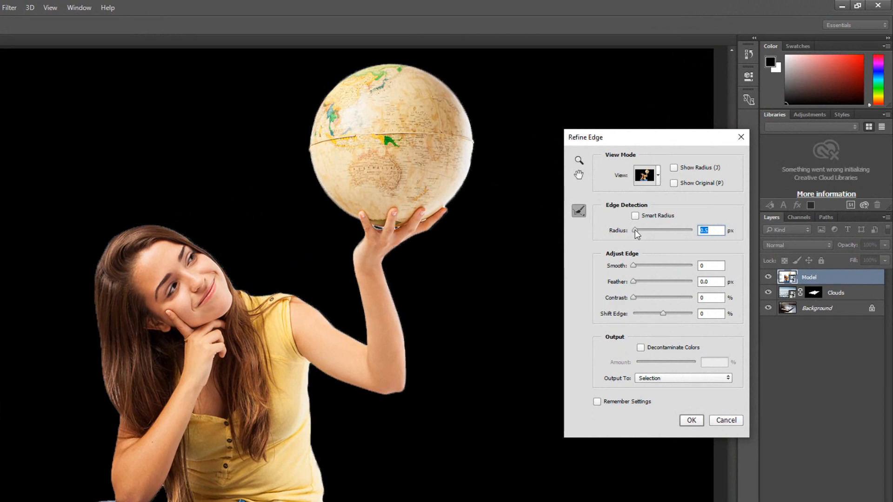
click(641, 348)
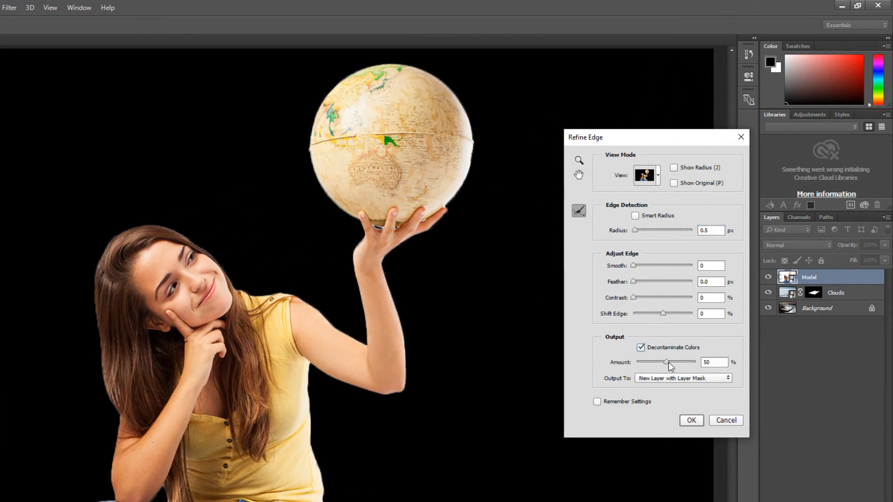
click(711, 363)
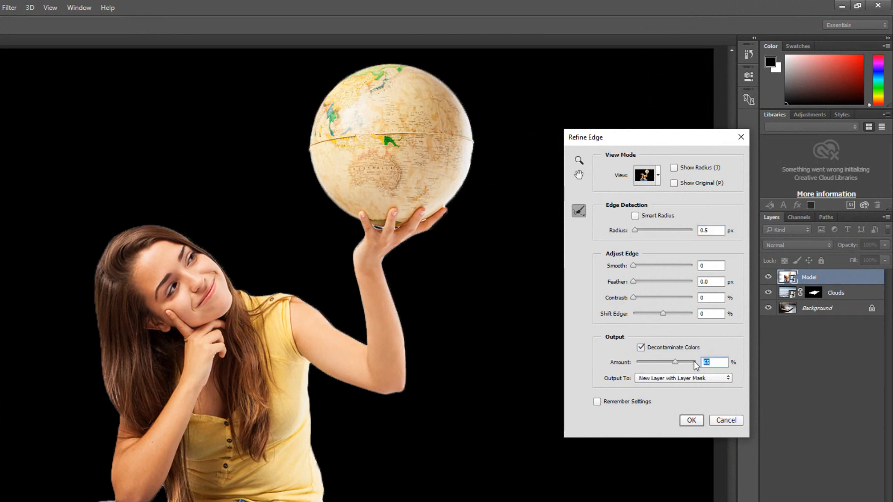
click(699, 420)
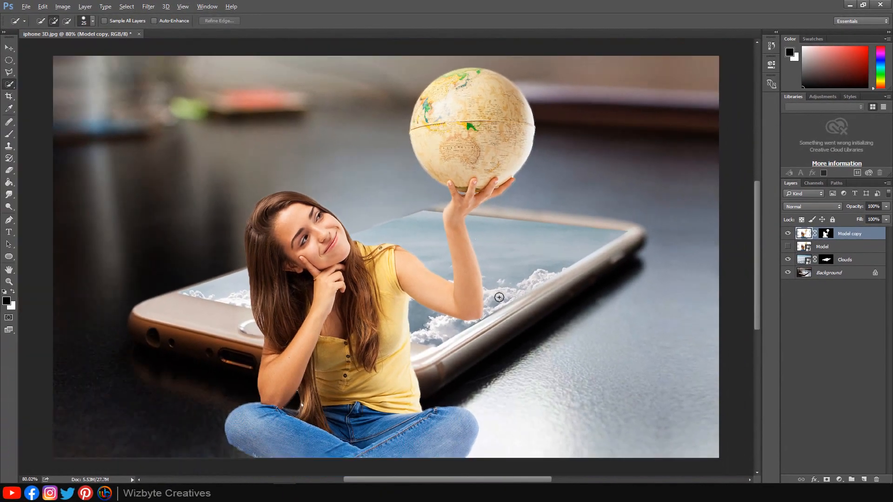
- Scale the masked woman with the globe down proportionally to well under two-thirds size and seat her on the clouds of the phone's screen
scroll(499, 297, down, 1)
click(12, 48)
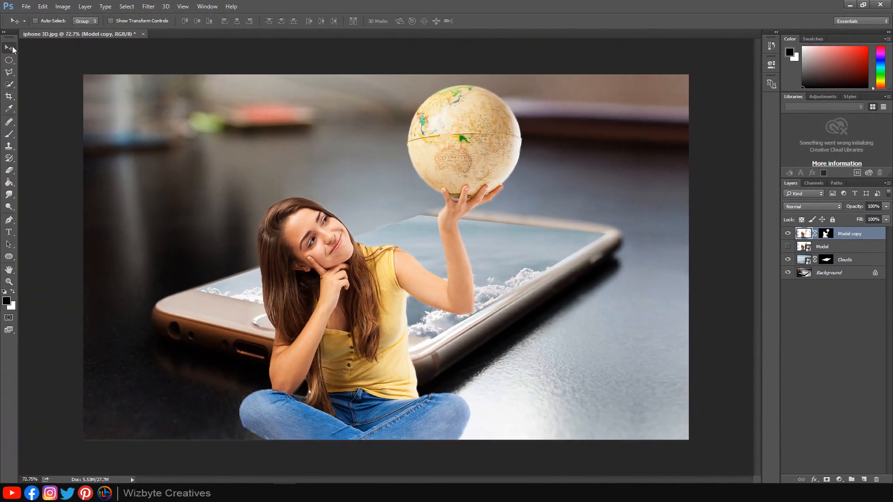
key(ctrl+t)
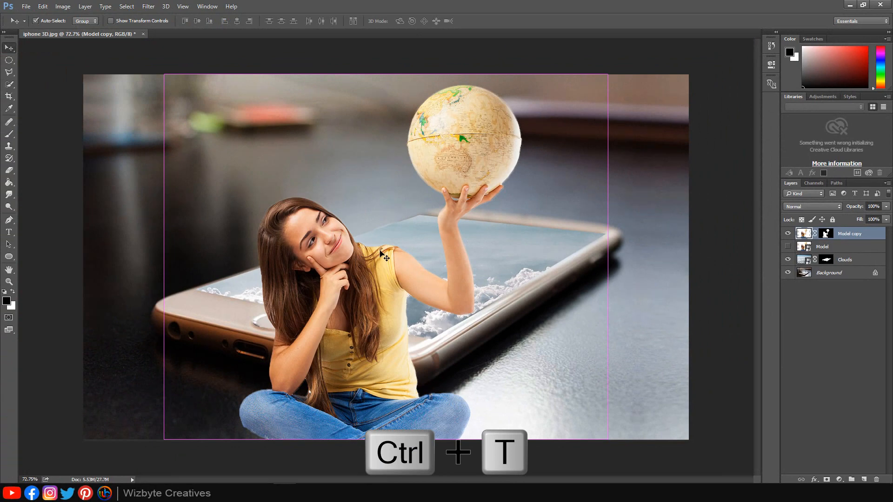
drag(608, 73, 532, 135)
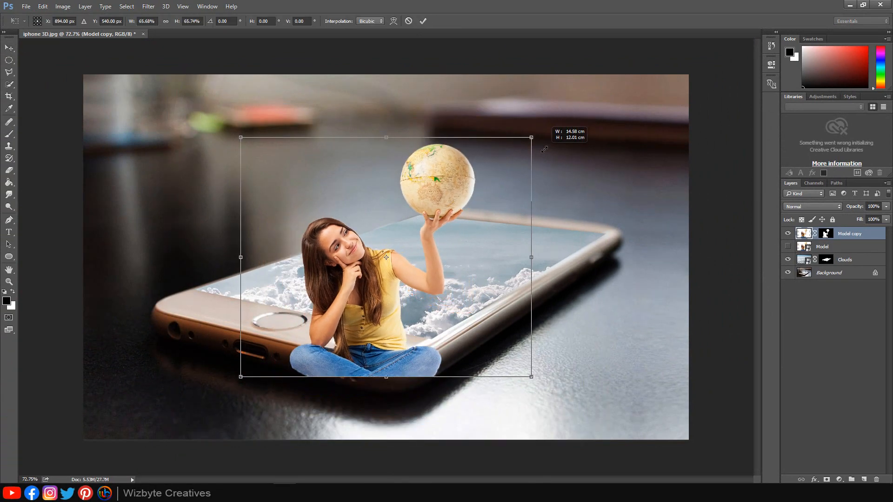
drag(430, 282, 455, 223)
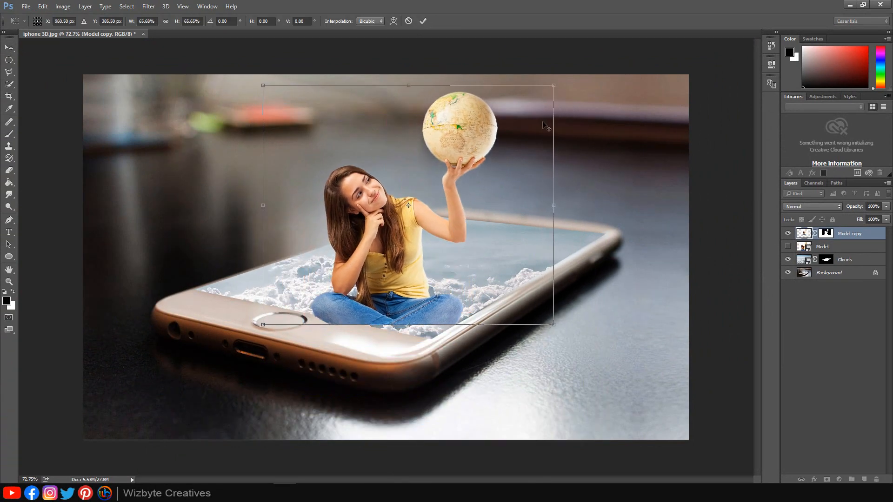
drag(553, 86, 540, 103)
drag(485, 188, 489, 183)
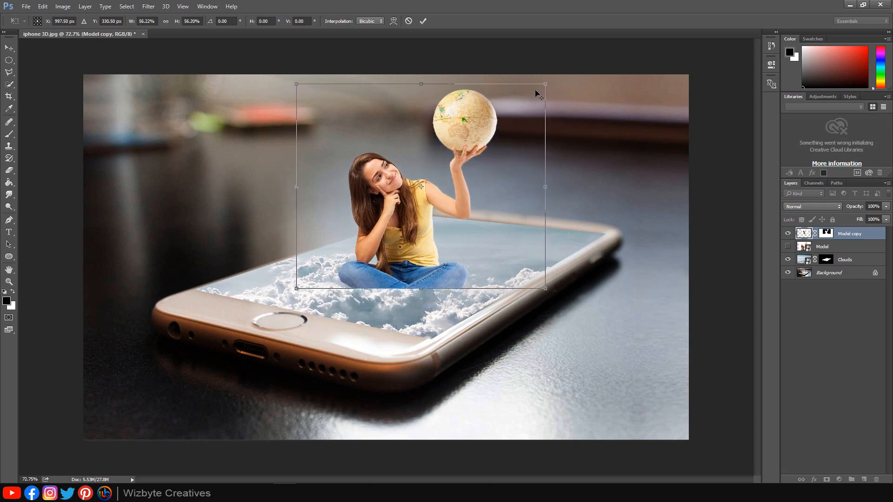
mouse_move(546, 84)
mouse_down()
mouse_move(558, 78)
mouse_move(549, 81)
mouse_up()
drag(492, 170, 489, 174)
click(423, 21)
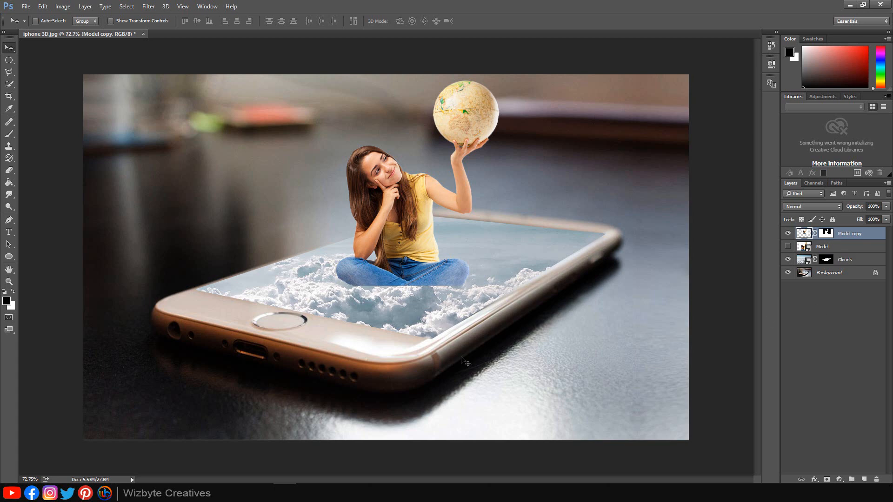
- Place Cloud.png in front of the woman's crossed legs, scaled to about 55.6% width and 34.4% height
mouse_move(274, 489)
click(268, 454)
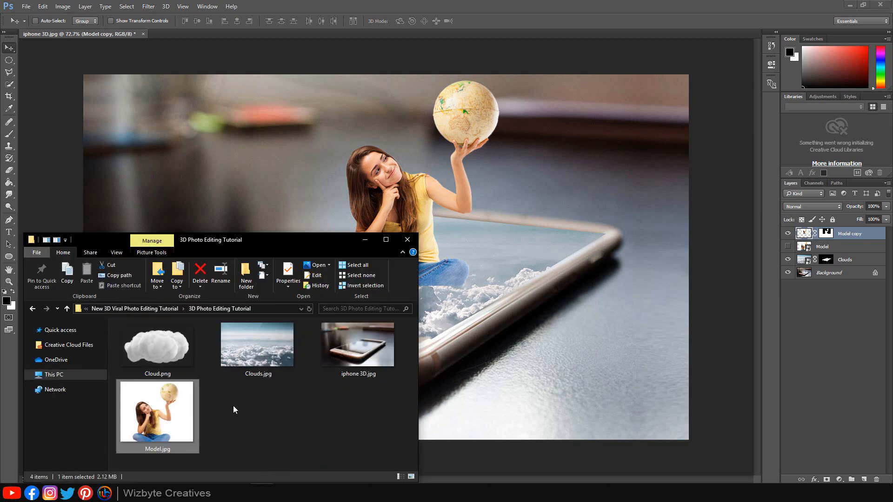
click(172, 363)
drag(168, 358, 481, 296)
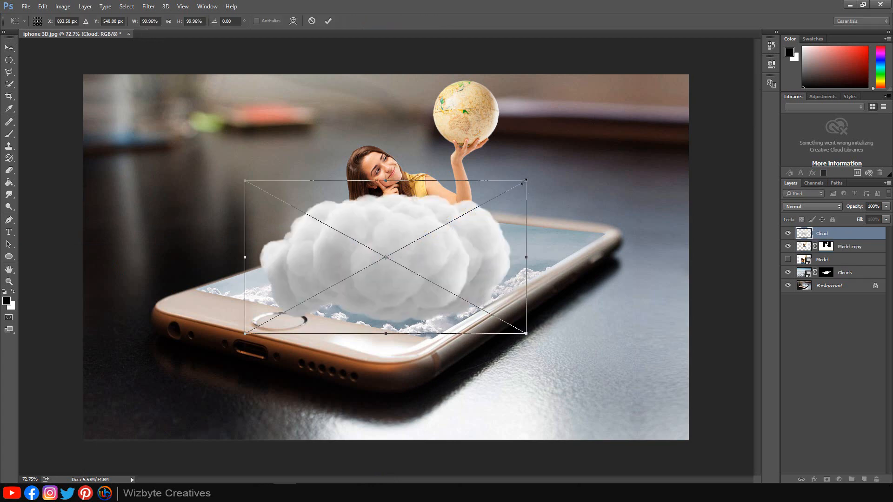
drag(524, 181, 471, 213)
drag(399, 243, 410, 284)
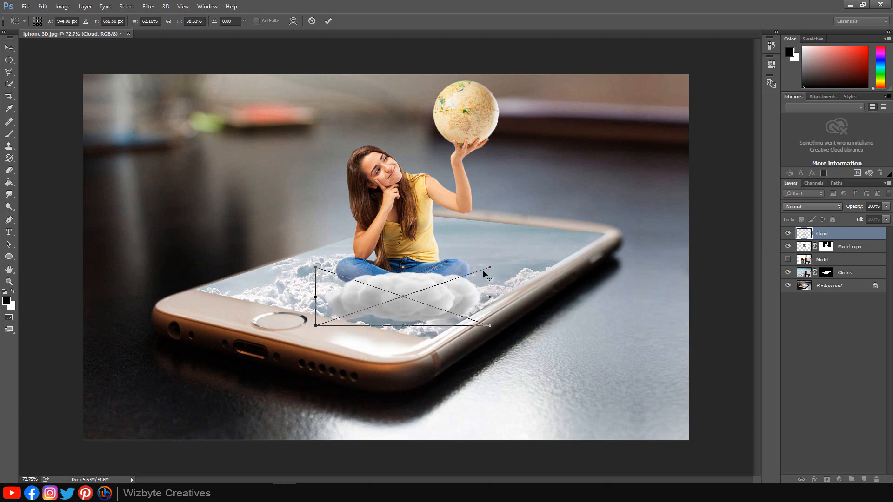
drag(487, 268, 455, 299)
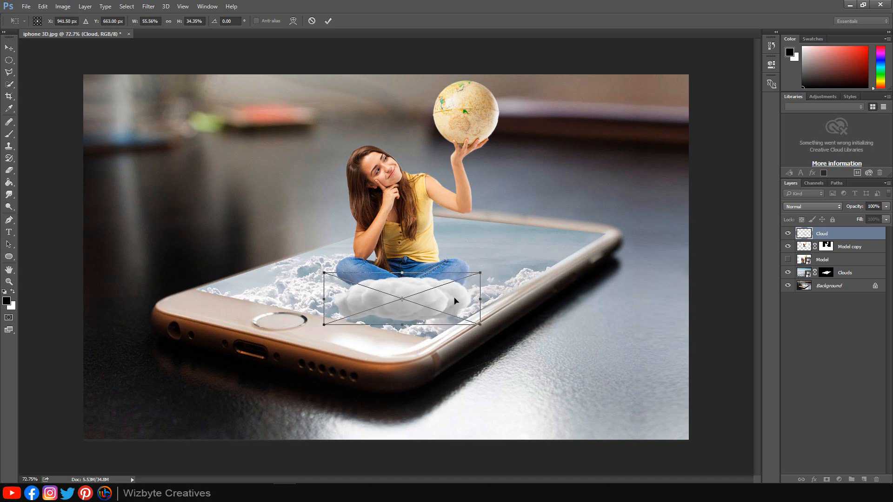
click(328, 21)
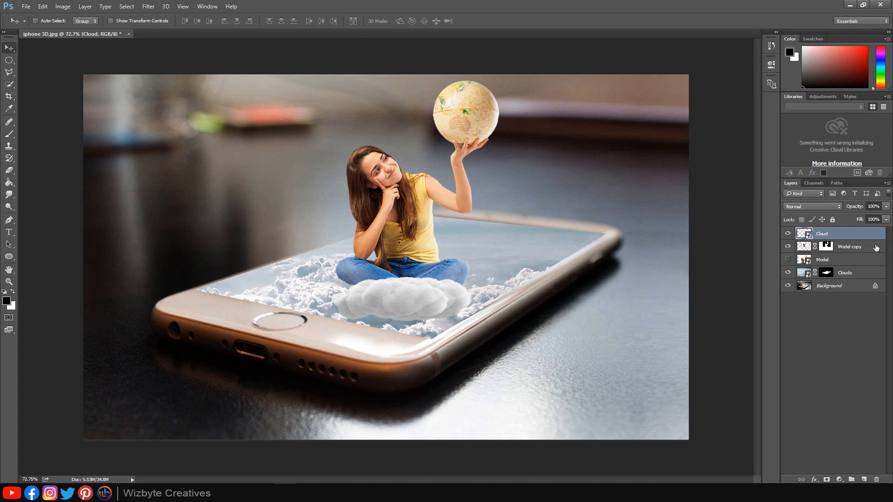
- Duplicate the cloud, place the copy over the phone's edge left of the woman and reduce its width to about 45.7%
key(ctrl+j)
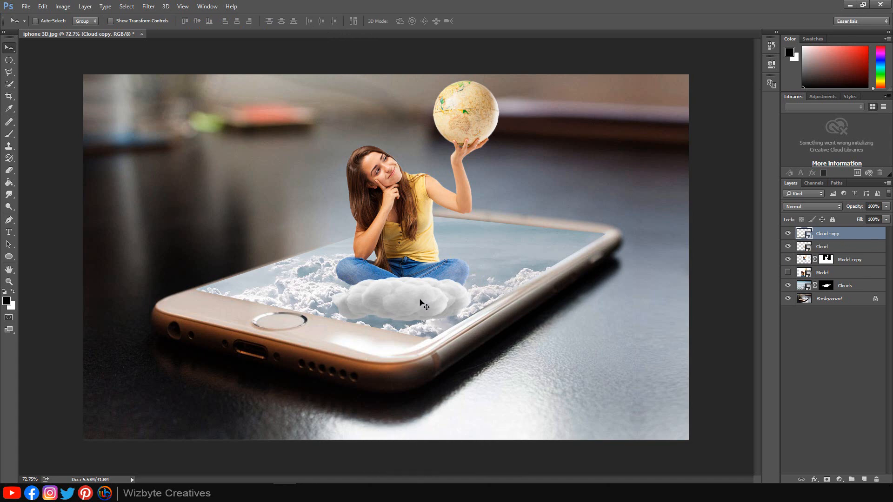
drag(424, 305, 261, 263)
key(ctrl+t)
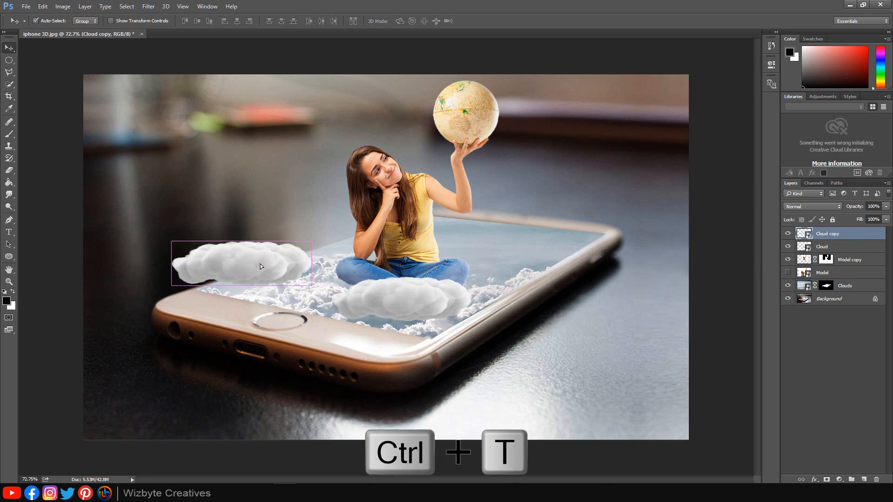
key(ctrl+t)
drag(321, 263, 291, 260)
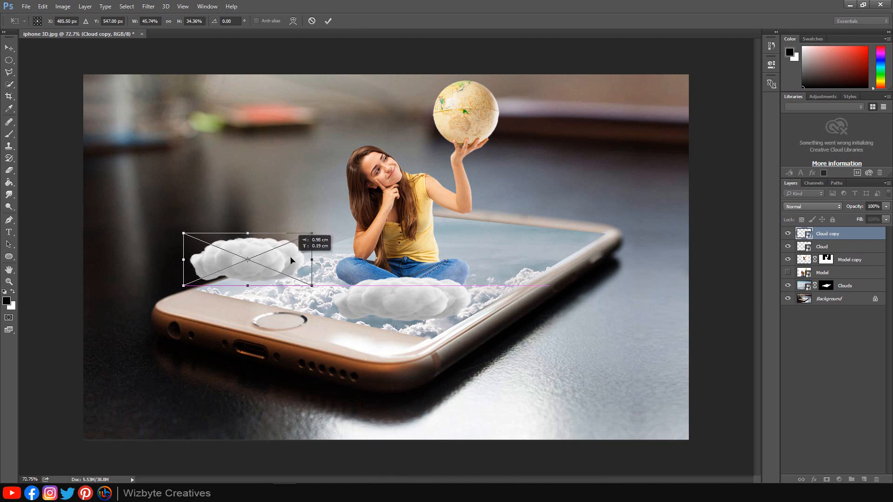
click(333, 21)
- Duplicate the cloud twice, placing one copy over the screen right of the woman and a smaller one in the air on her left
key(ctrl+j)
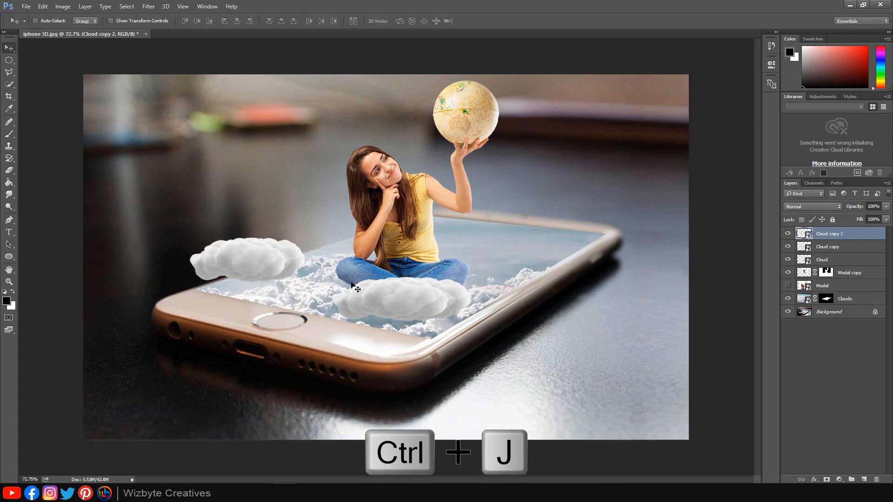
drag(259, 267, 288, 184)
key(ctrl+j)
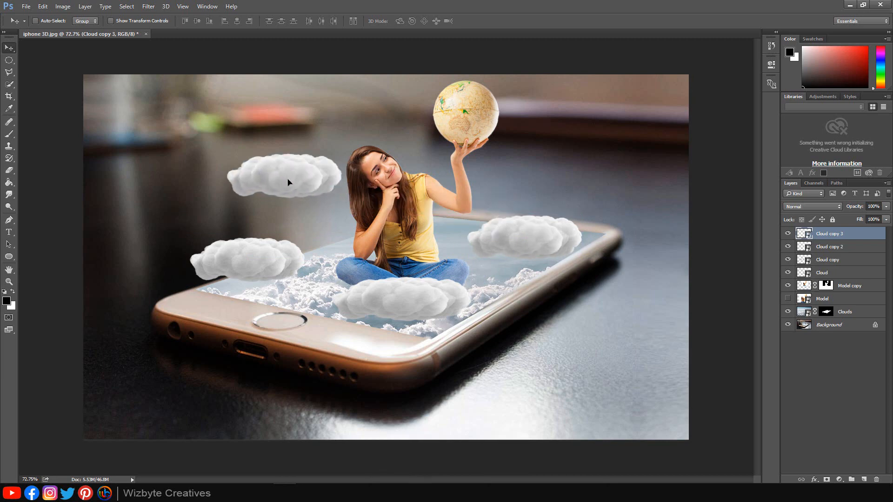
key(ctrl+t)
drag(341, 154, 564, 189)
key(Return)
- Duplicate the smaller floating cloud, place it above the cloud right of the woman and scale it to about 31.2% by 23.6%
key(ctrl+j)
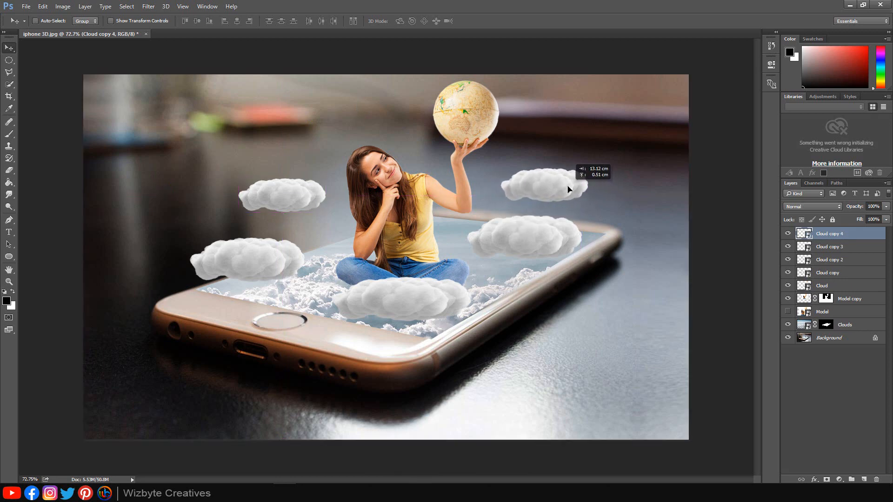
drag(567, 186, 589, 168)
key(ctrl+t)
drag(570, 182, 563, 184)
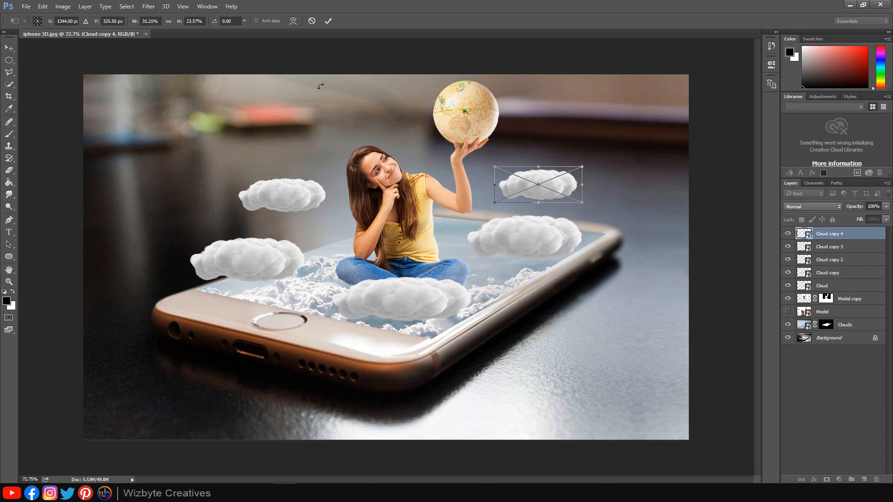
click(328, 21)
- Duplicate the cloud again, scale it to about 17.2% by 13% and position it just above and left of the woman's head
key(ctrl+j)
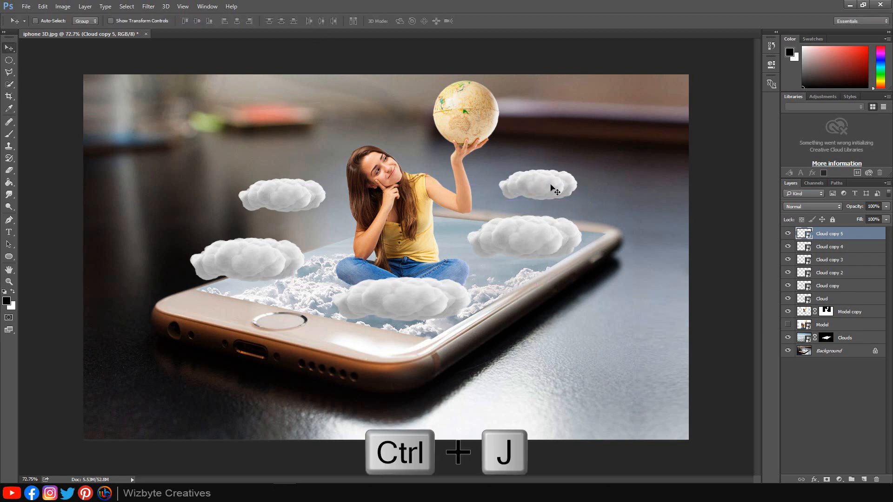
drag(553, 188, 361, 126)
key(ctrl+t)
click(330, 21)
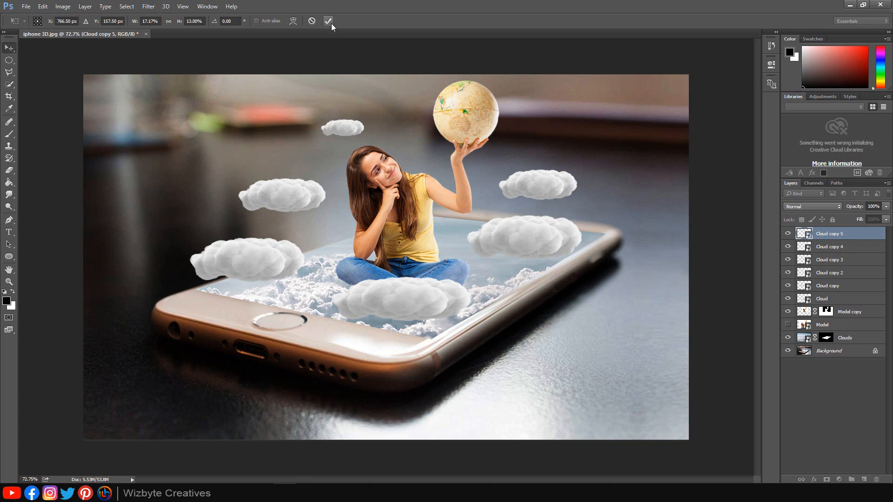
scroll(407, 196, down, 2)
scroll(407, 196, up, 3)
key(alt)
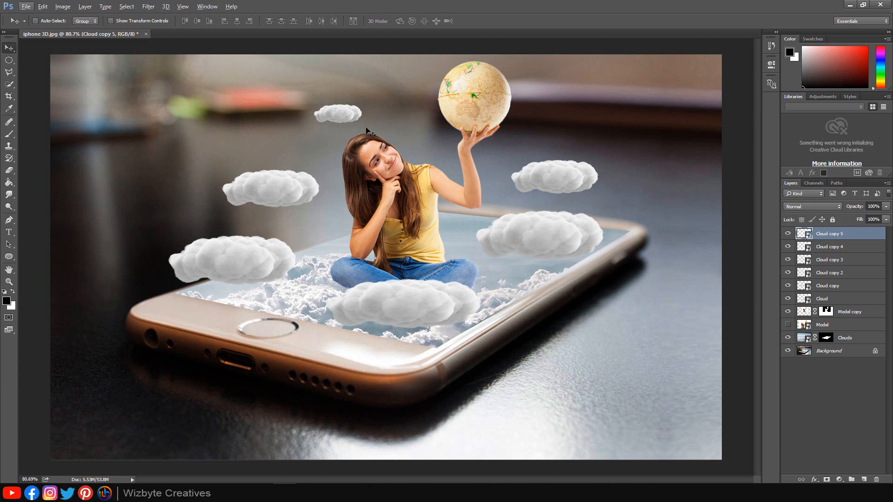
drag(356, 114, 344, 122)
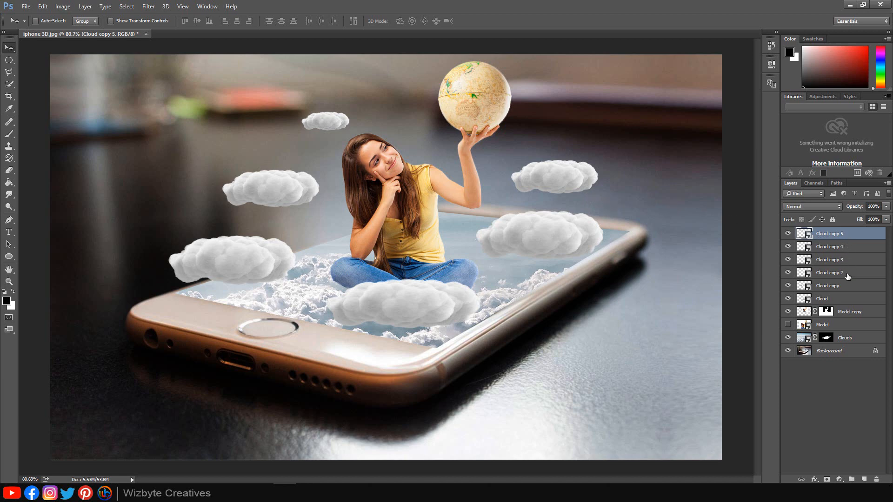
- Group all six cloud layers and apply a black-to-white linear Gradient Overlay in Multiply mode at 100% opacity, 45° angle and 150% scale
shift+click(845, 300)
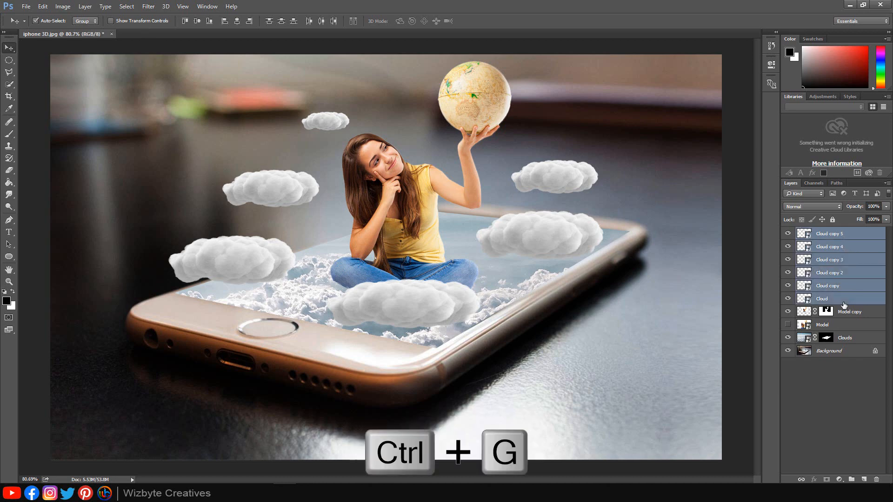
key(ctrl+g)
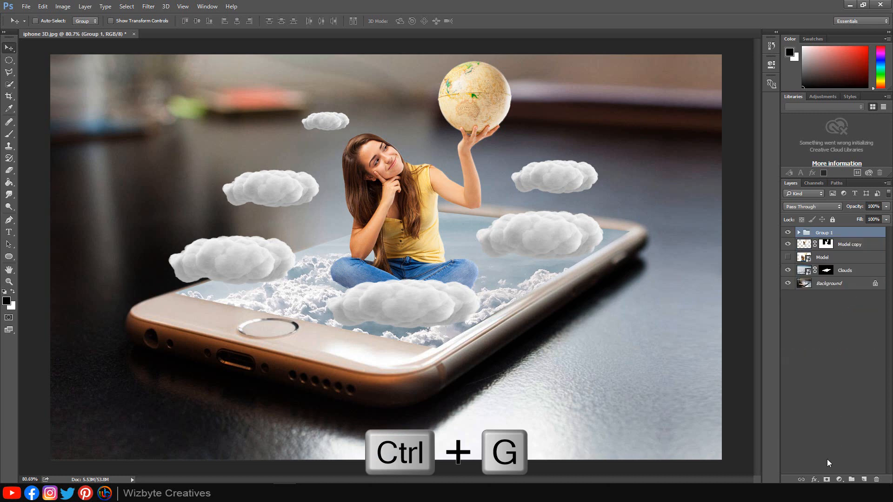
click(814, 480)
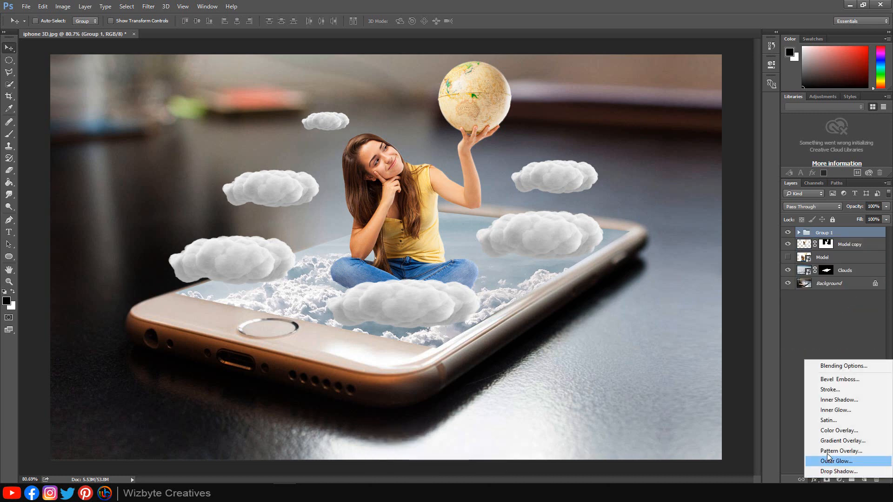
click(836, 439)
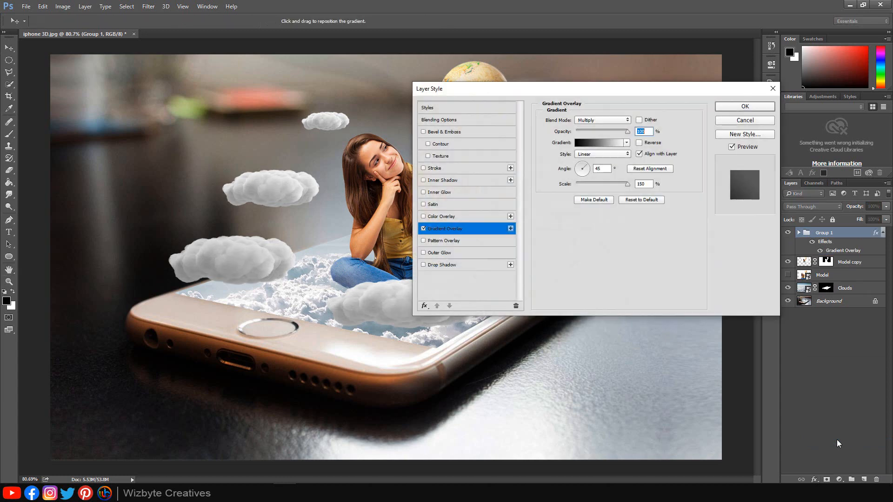
drag(548, 88, 684, 62)
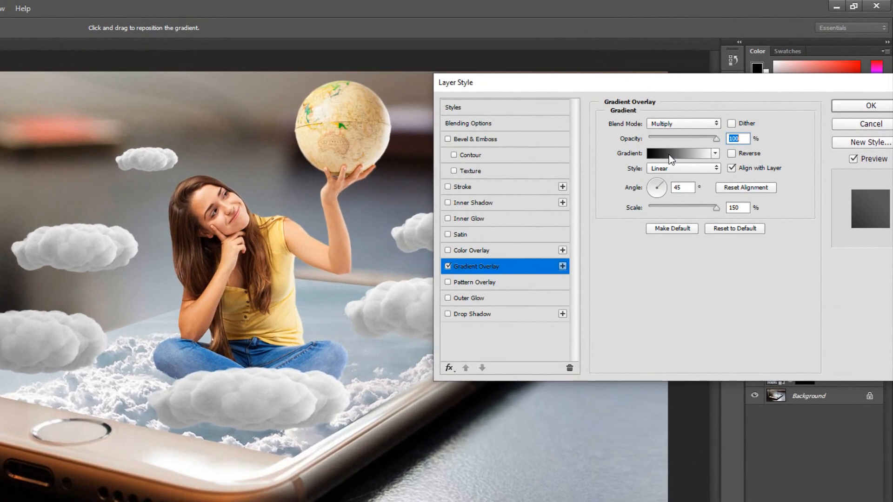
click(718, 120)
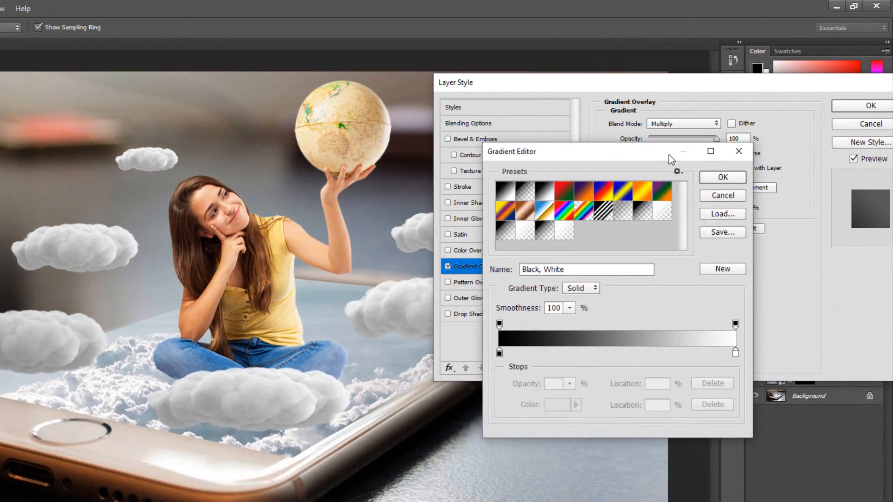
click(718, 180)
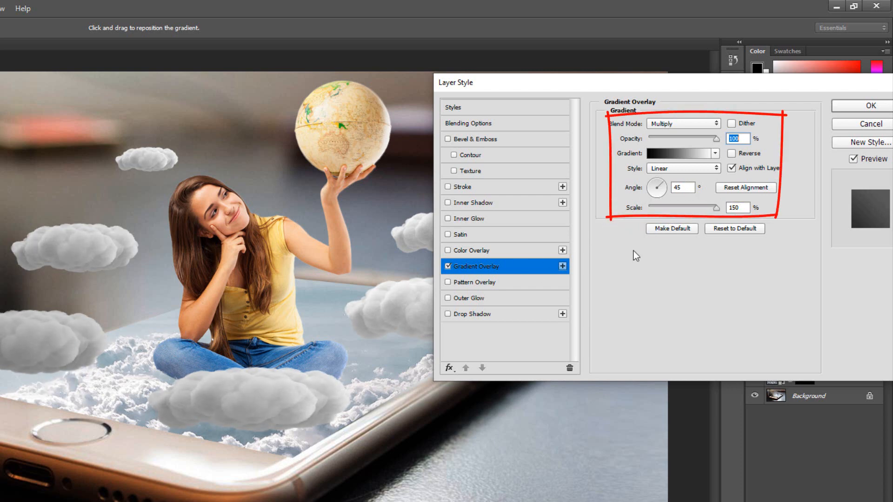
click(881, 107)
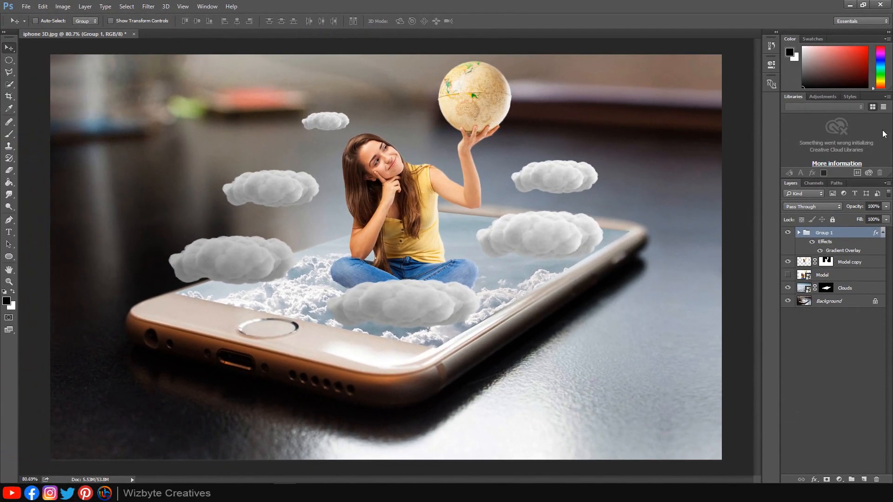
click(883, 232)
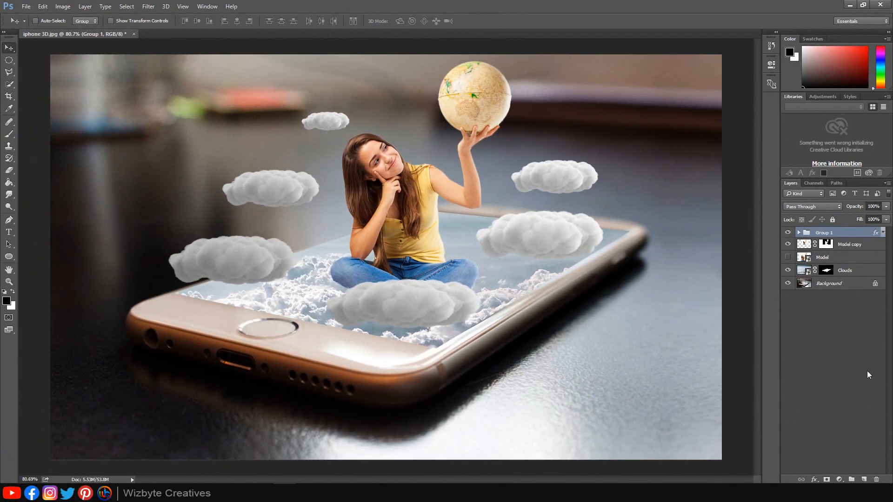
- Add a new layer above the cloud group and fill it with black using the Paint Bucket tool
click(863, 479)
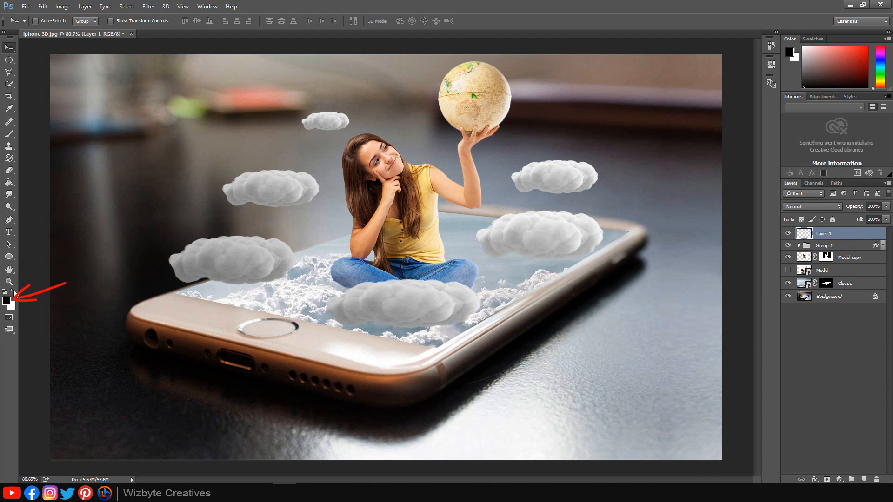
drag(10, 184, 32, 186)
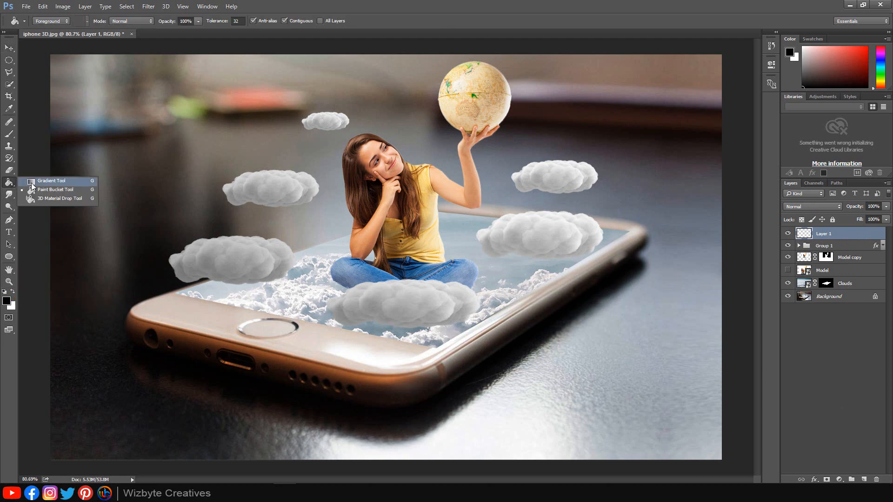
click(41, 190)
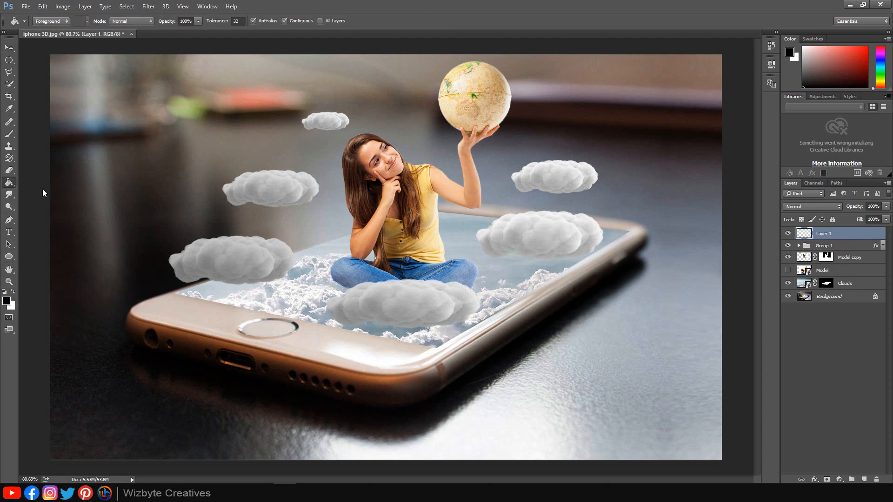
click(359, 220)
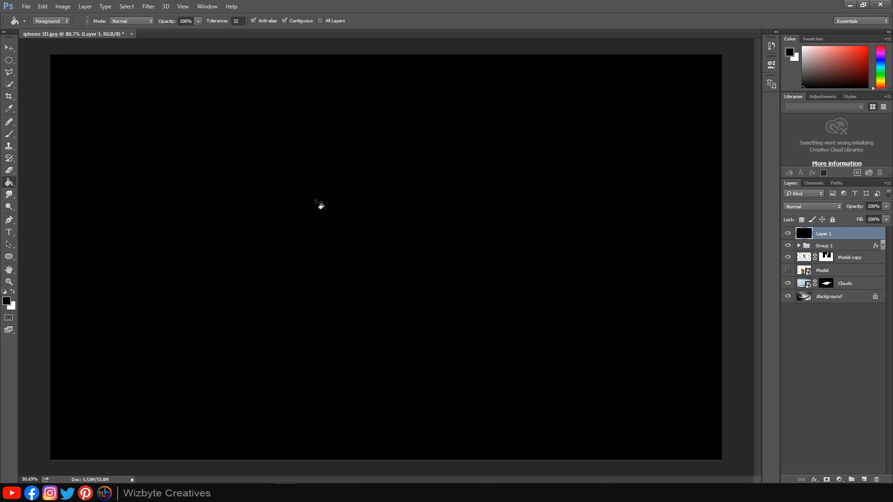
- Render a 105mm Prime lens flare at 115% brightness near the black layer's upper-right edge and set its blend mode to Screen
click(149, 6)
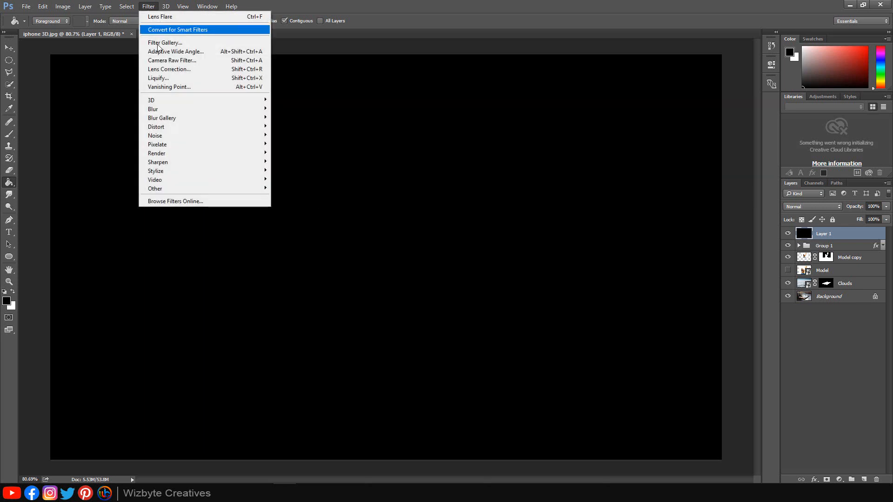
mouse_move(179, 155)
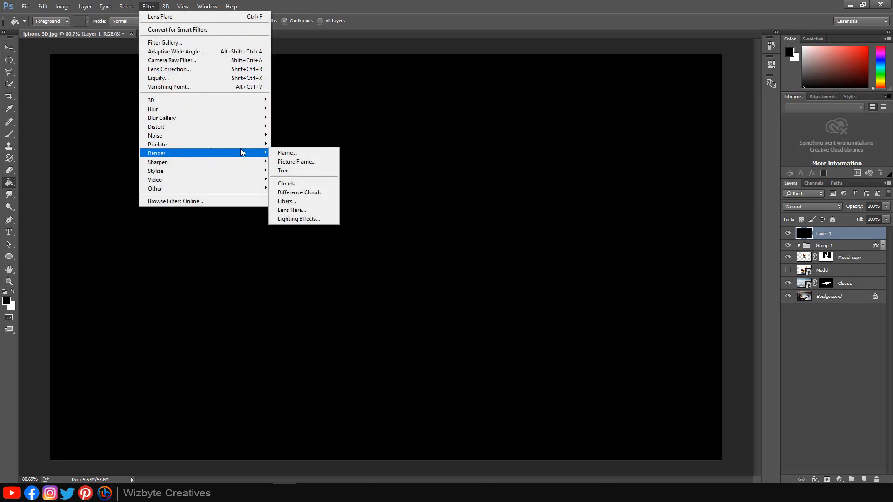
click(307, 211)
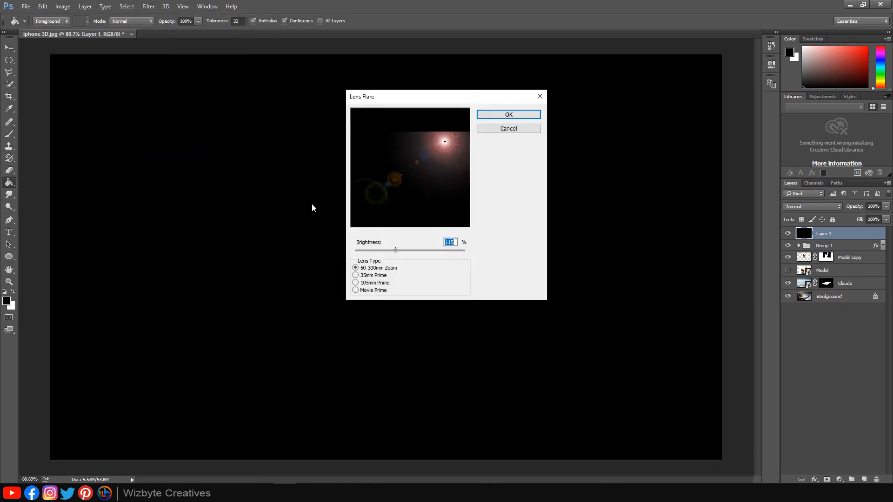
click(356, 284)
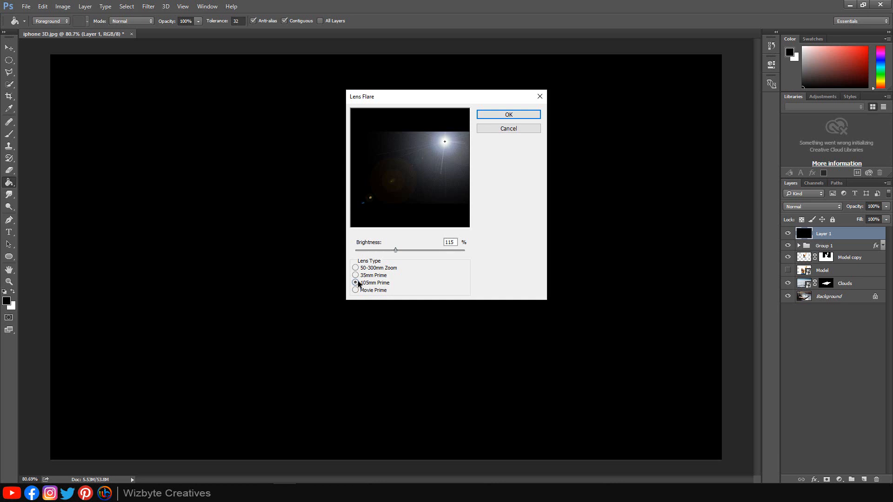
drag(395, 252, 396, 252)
click(445, 142)
drag(445, 144, 452, 136)
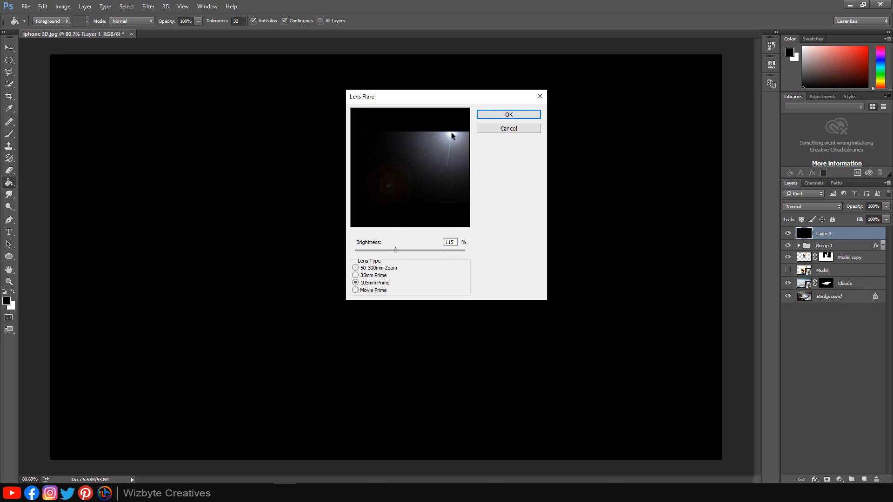
click(510, 115)
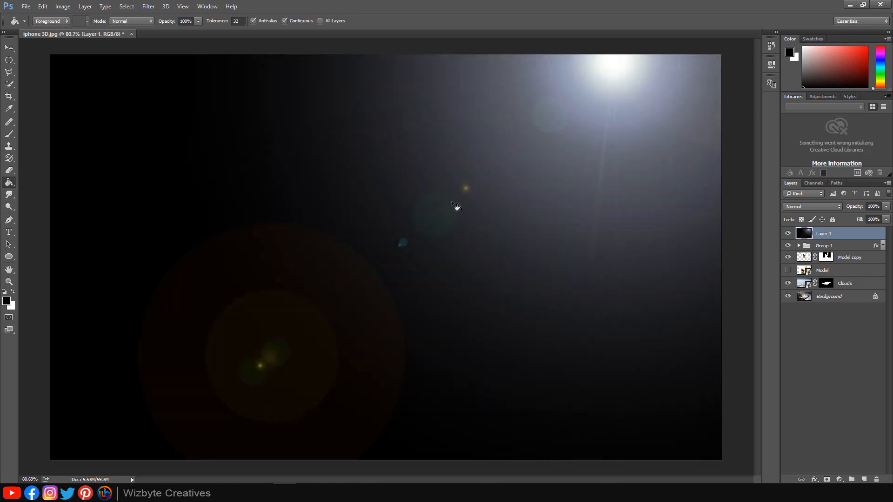
click(791, 207)
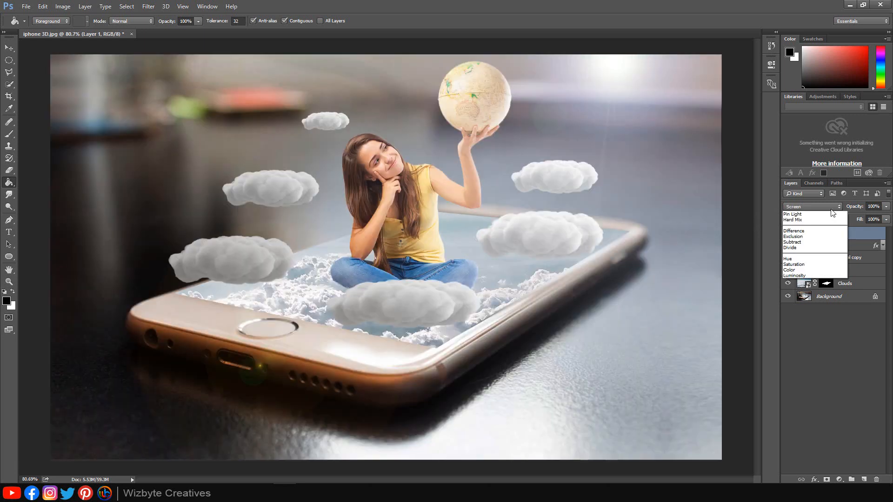
click(799, 271)
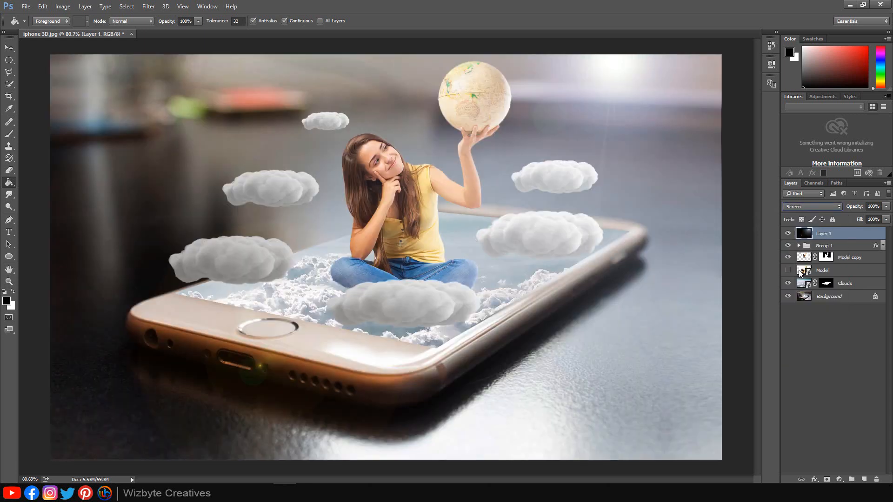
- Colorize the lens flare layer with Hue/Saturation, using hue 25 and saturation 44 for a warm orange light
click(63, 7)
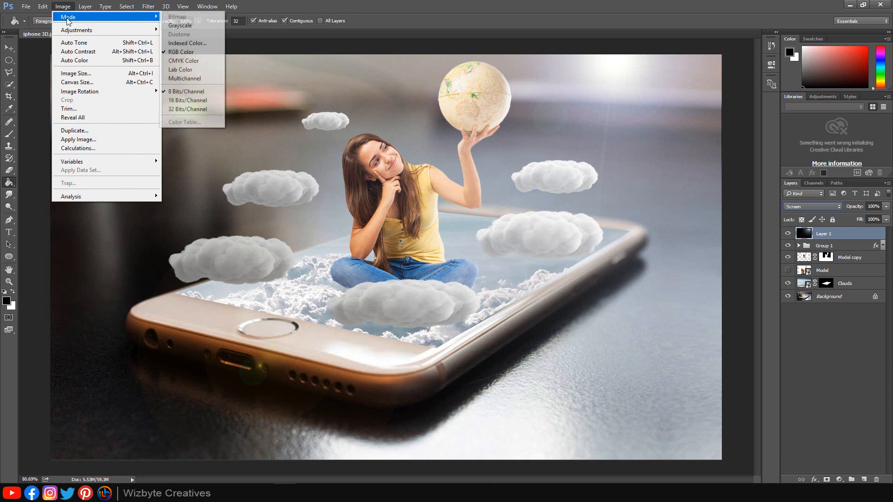
mouse_move(81, 31)
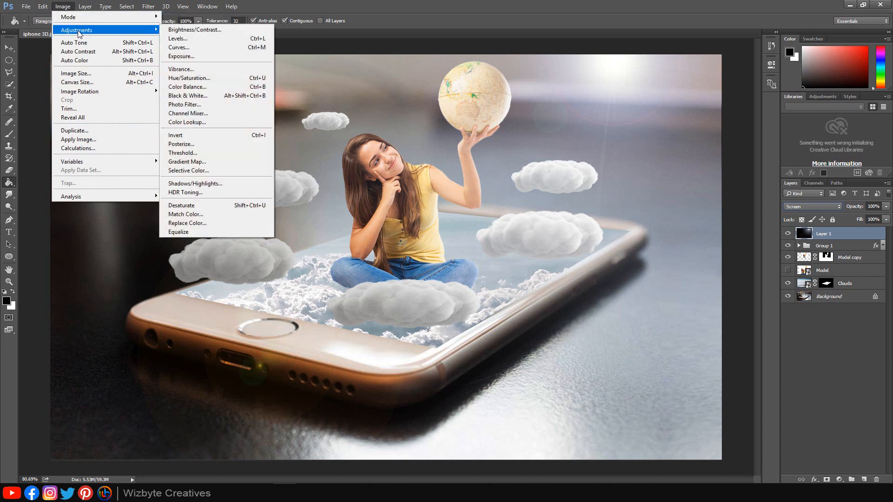
click(216, 80)
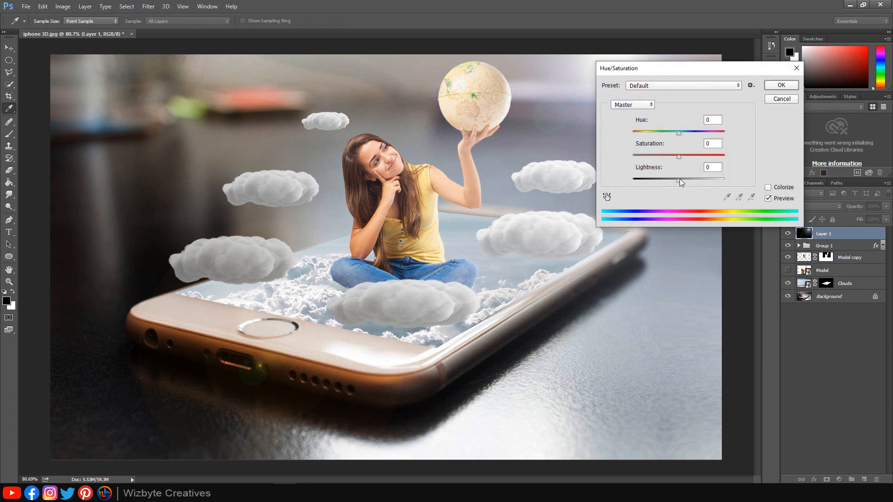
click(768, 188)
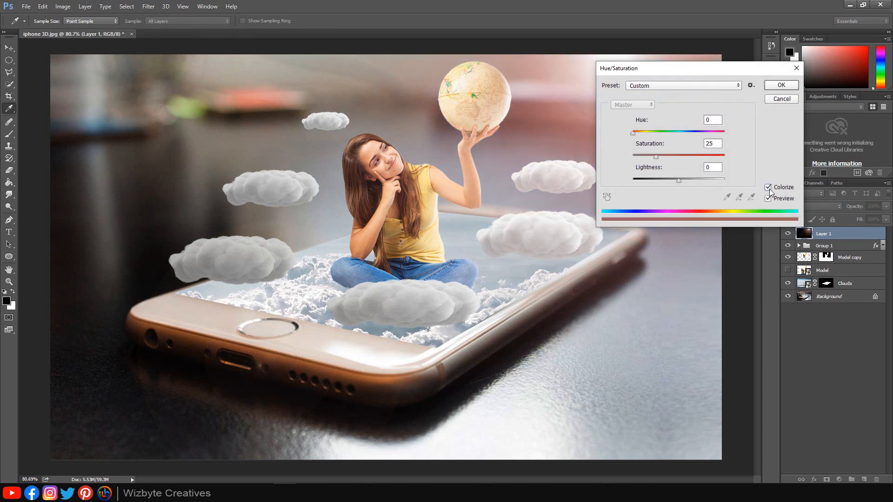
drag(666, 72, 719, 219)
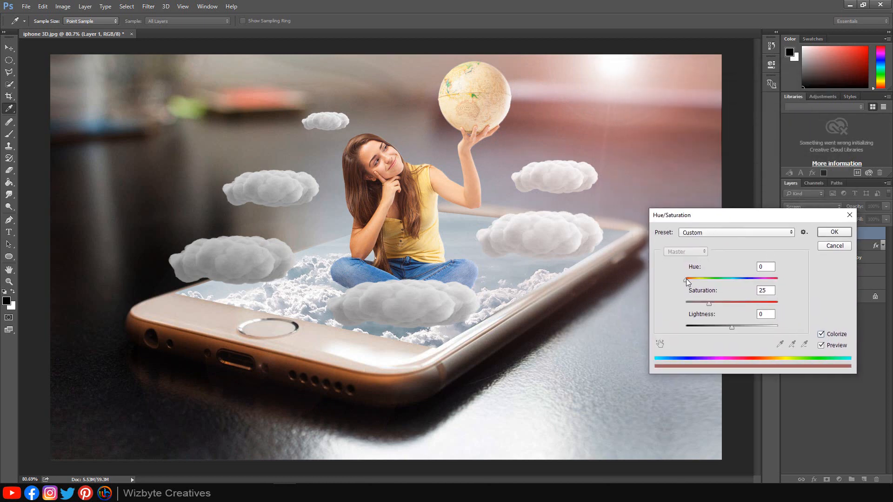
drag(687, 278, 727, 302)
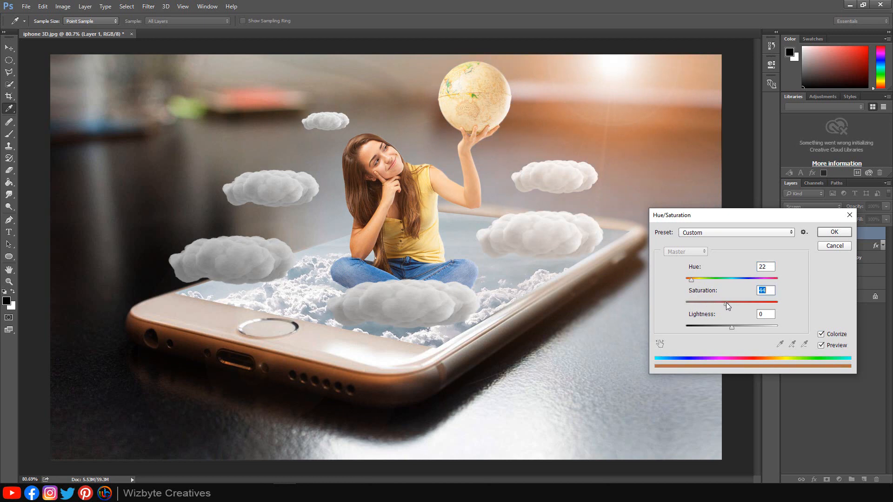
drag(691, 281, 692, 281)
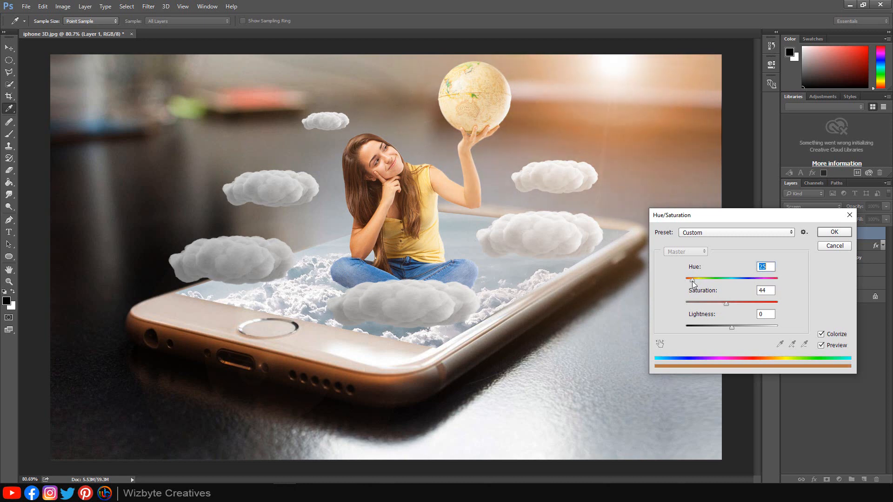
click(836, 234)
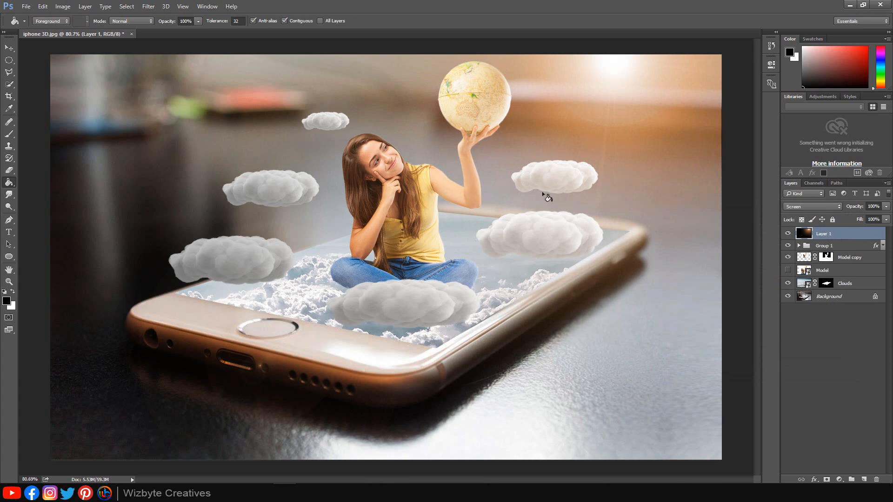
- Soften the lens flare layer with a Gaussian Blur, adjusting the radius while previewing the area beside the globe
click(146, 7)
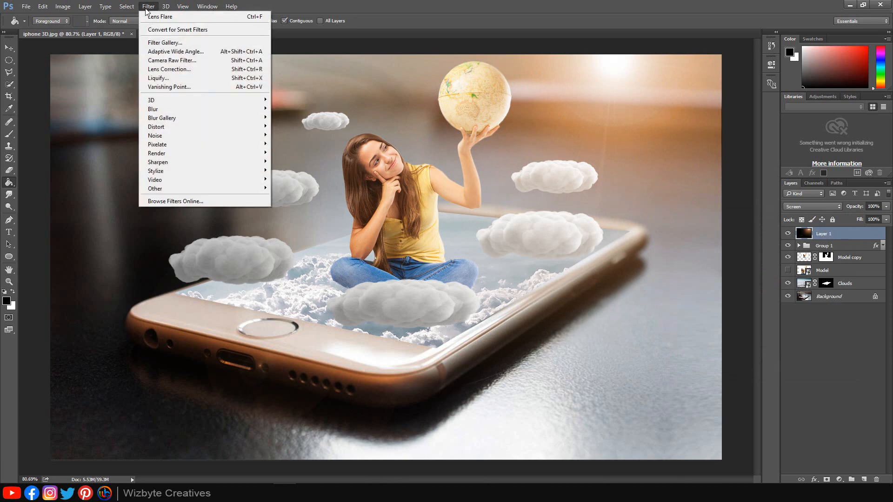
mouse_move(160, 112)
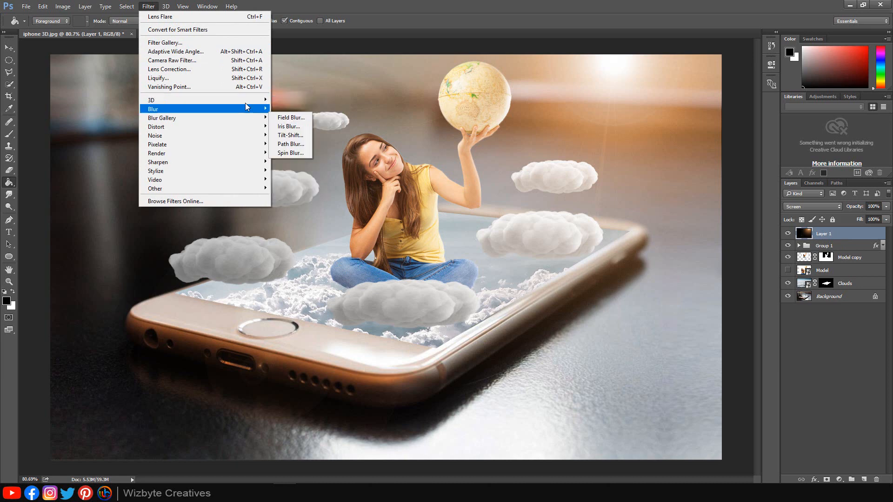
click(293, 144)
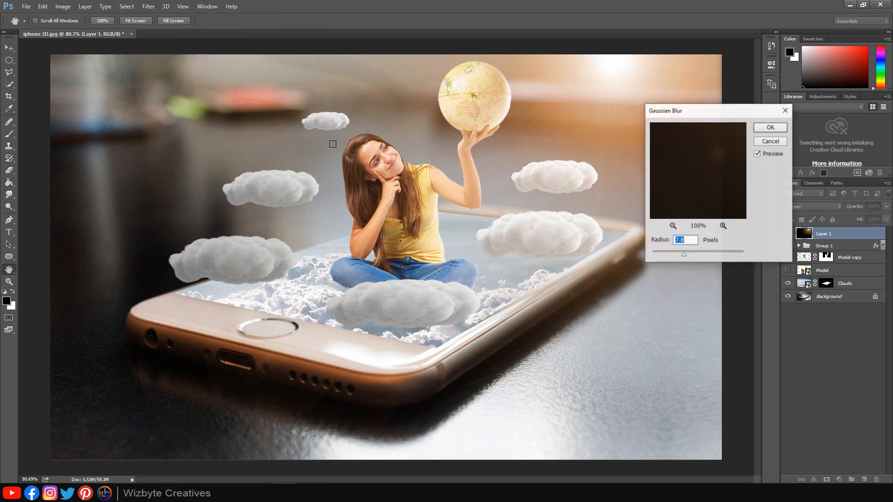
click(573, 115)
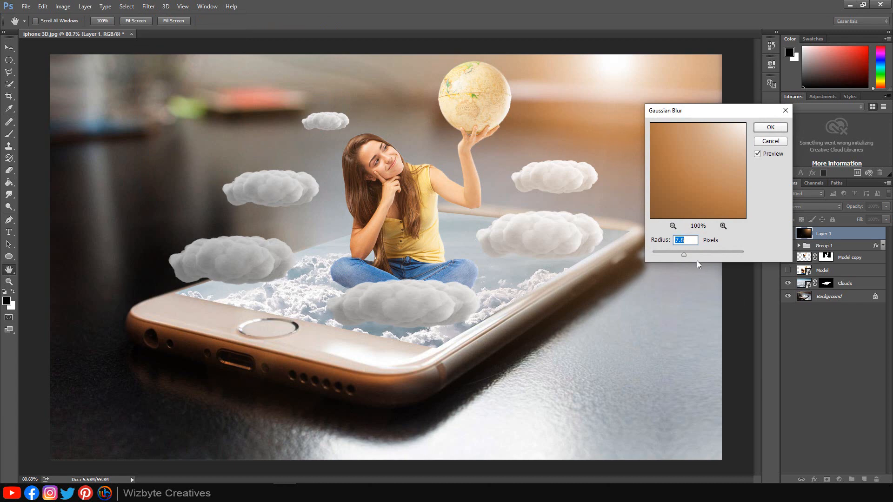
drag(654, 253, 669, 256)
click(770, 127)
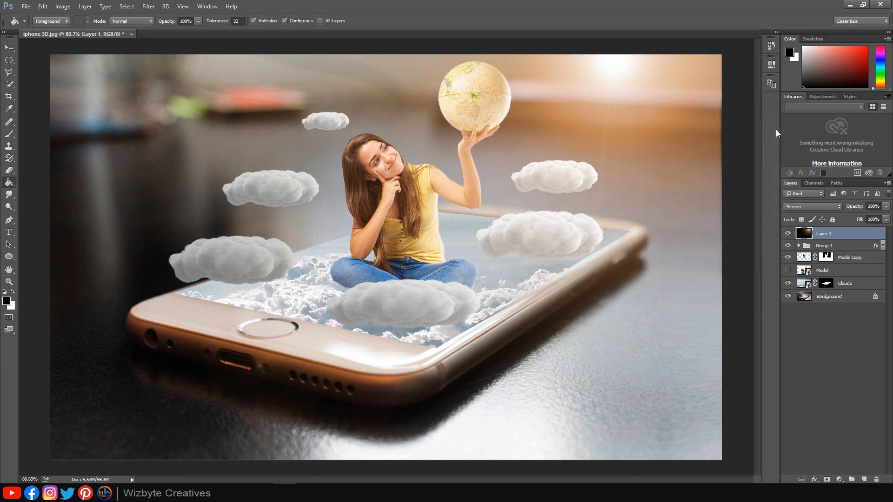
- Add a Curves adjustment layer above the flare and slightly adjust the RGB curve with one highlight point and one shadow point
click(839, 480)
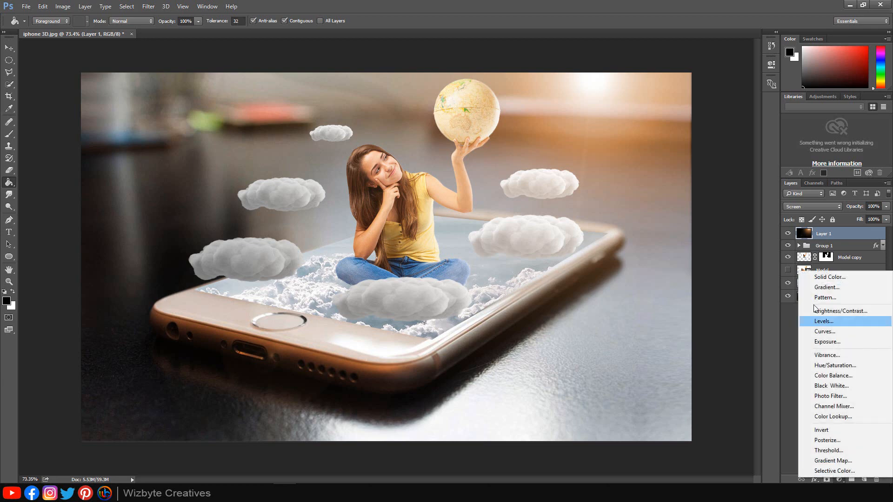
click(824, 331)
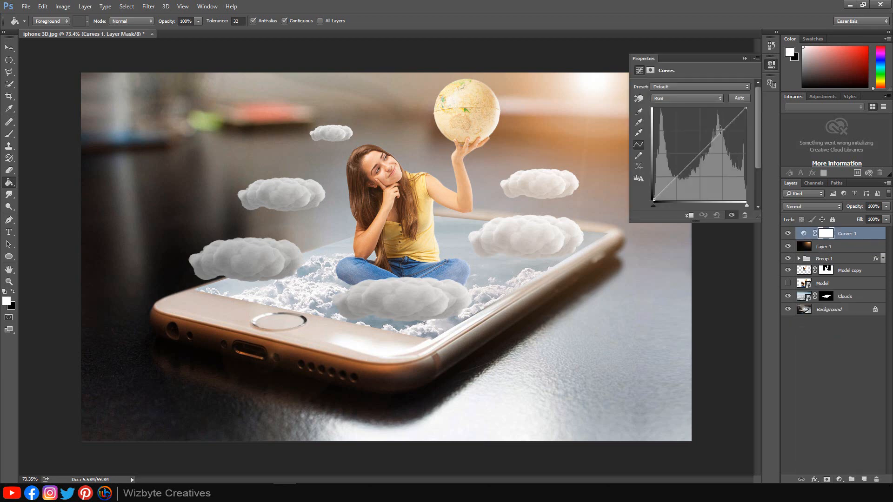
drag(721, 132, 724, 133)
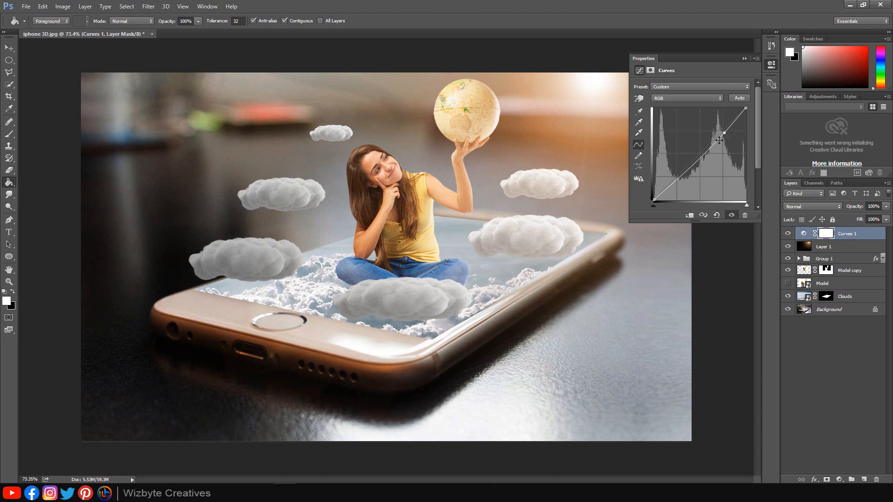
drag(680, 176, 681, 174)
click(746, 59)
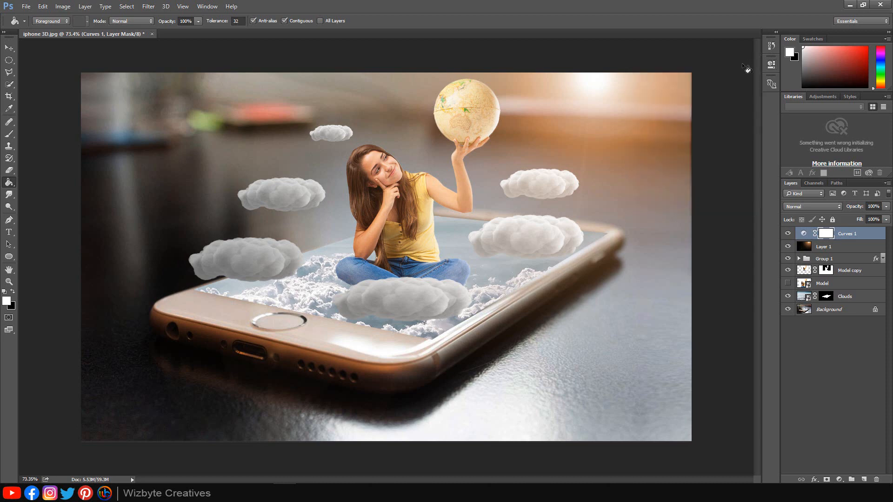
- Add a Color Balance adjustment layer above the Curves layer and set its Highlights to Cyan/Red +6 and Yellow/Blue -20
click(804, 234)
click(838, 479)
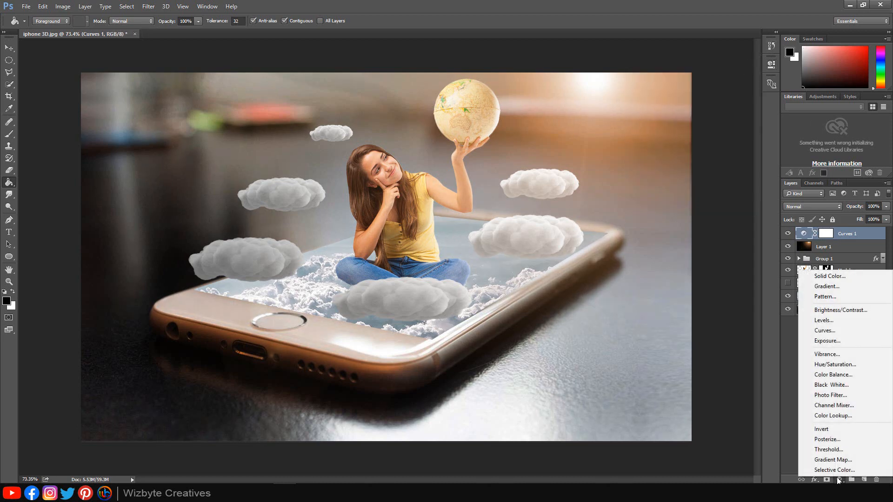
click(839, 375)
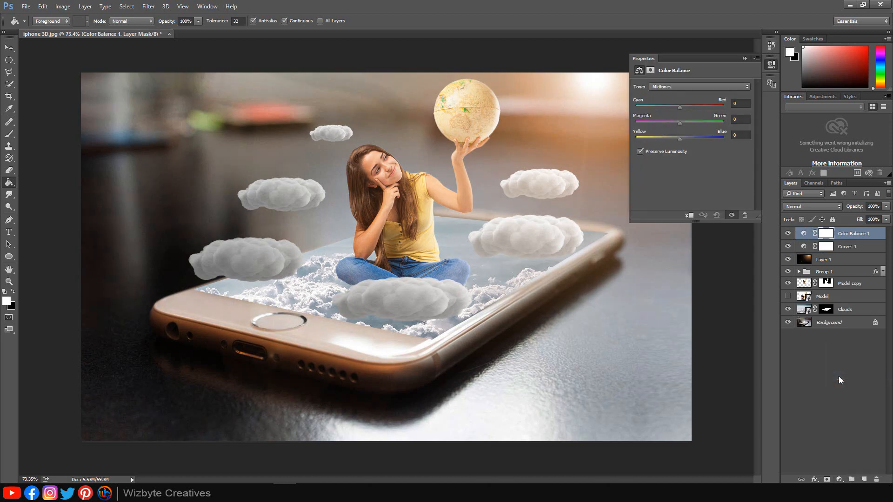
click(712, 89)
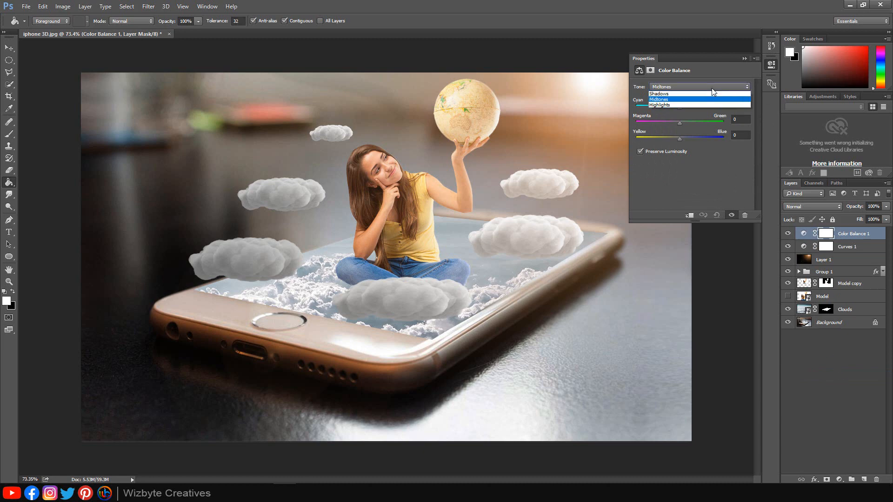
click(683, 104)
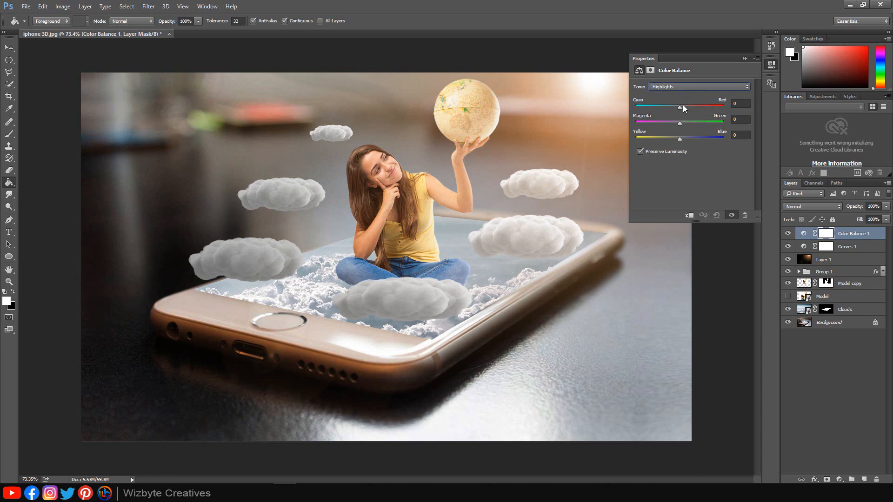
drag(680, 107, 681, 108)
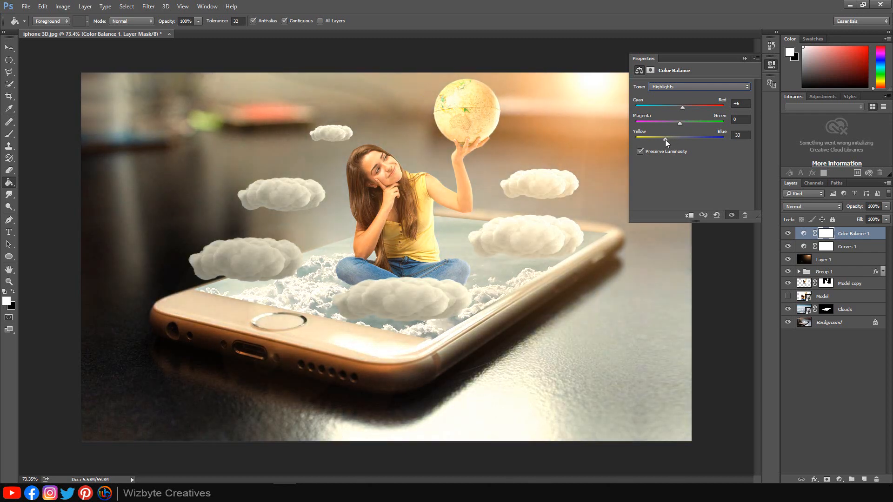
drag(665, 139, 669, 138)
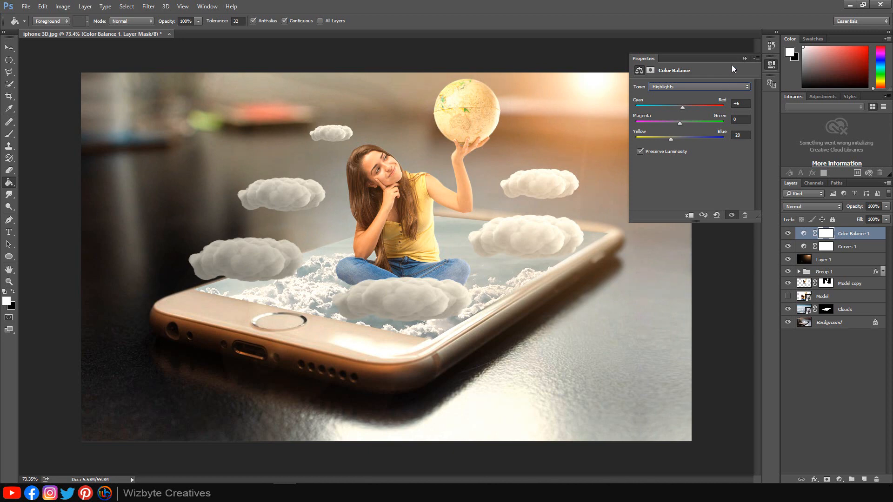
- Set the Color Balance layer's Shadows to Cyan/Red +8 and Yellow/Blue -6
click(743, 87)
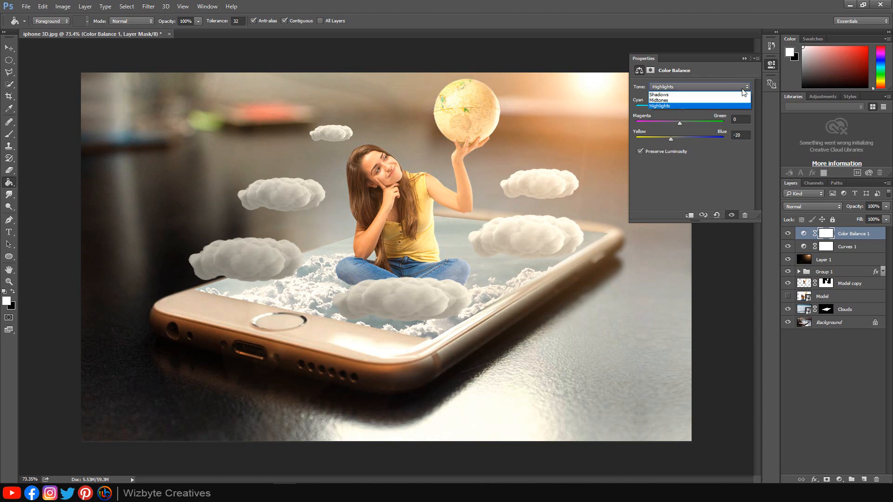
click(682, 96)
drag(680, 108, 690, 108)
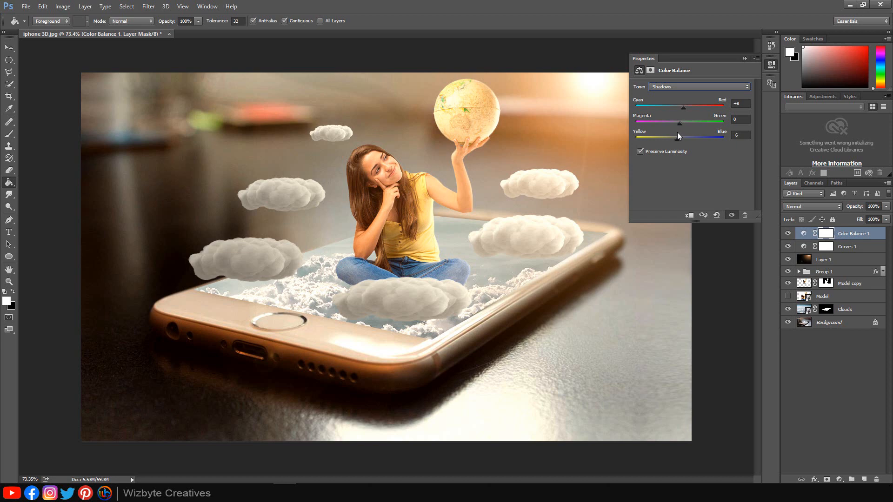
click(744, 59)
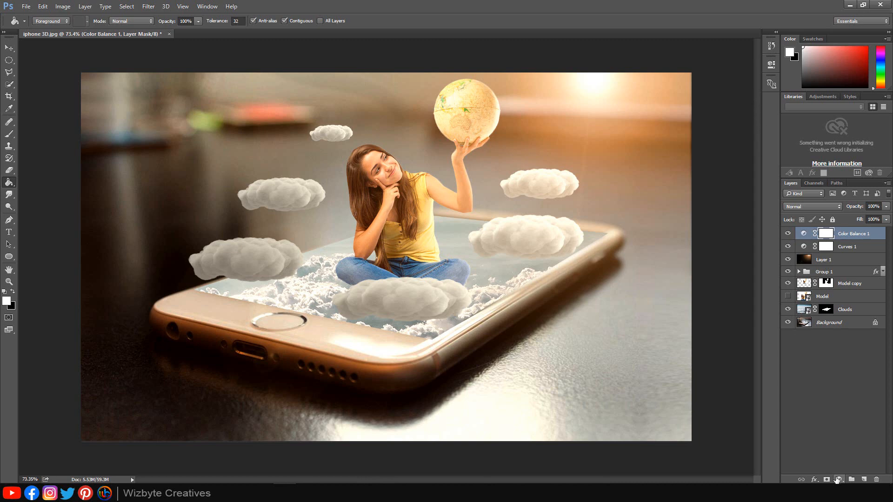
- Add a Selective Color adjustment layer above Color Balance and set the Black value of its Neutrals to +8%
click(838, 479)
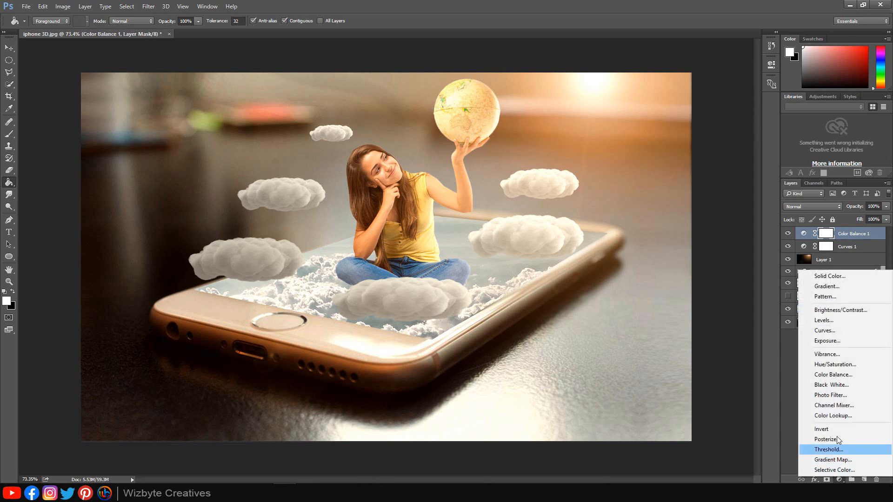
click(839, 469)
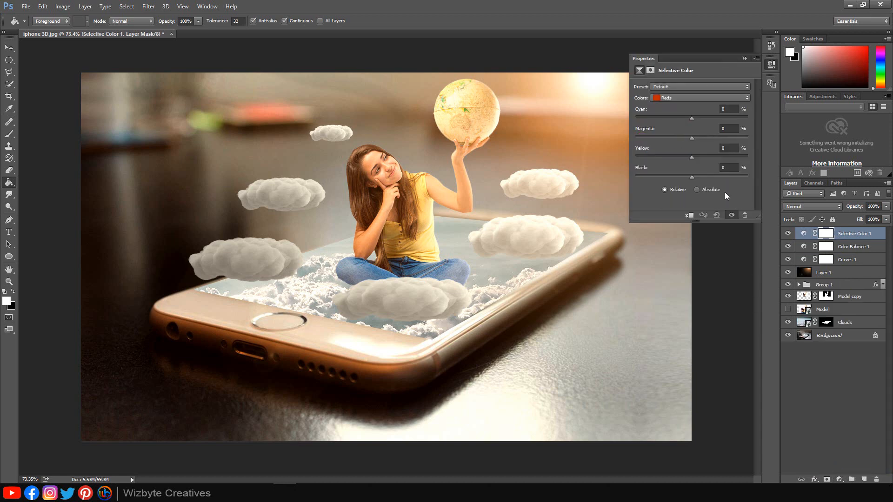
click(700, 100)
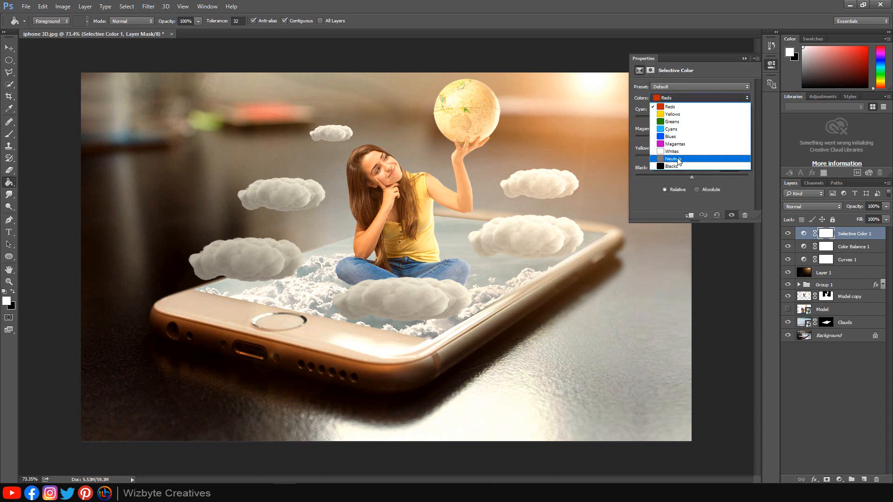
click(678, 158)
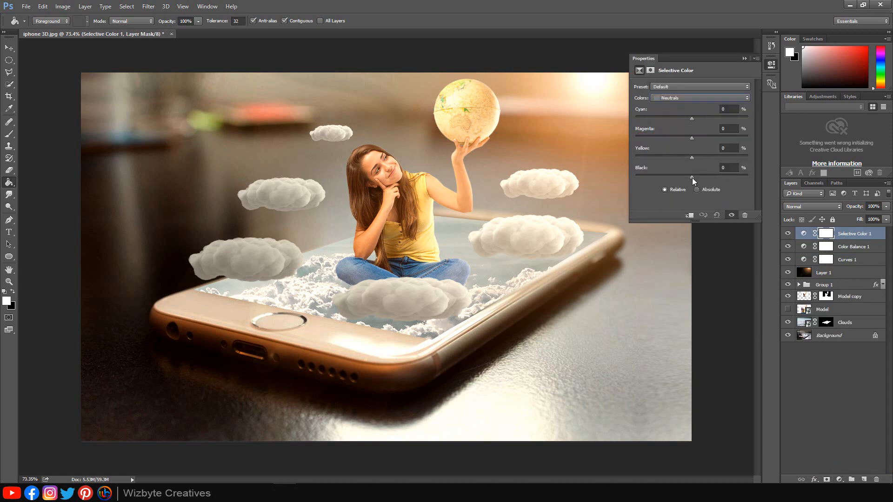
mouse_move(692, 177)
mouse_down()
mouse_move(671, 174)
mouse_move(697, 172)
mouse_move(689, 174)
mouse_up()
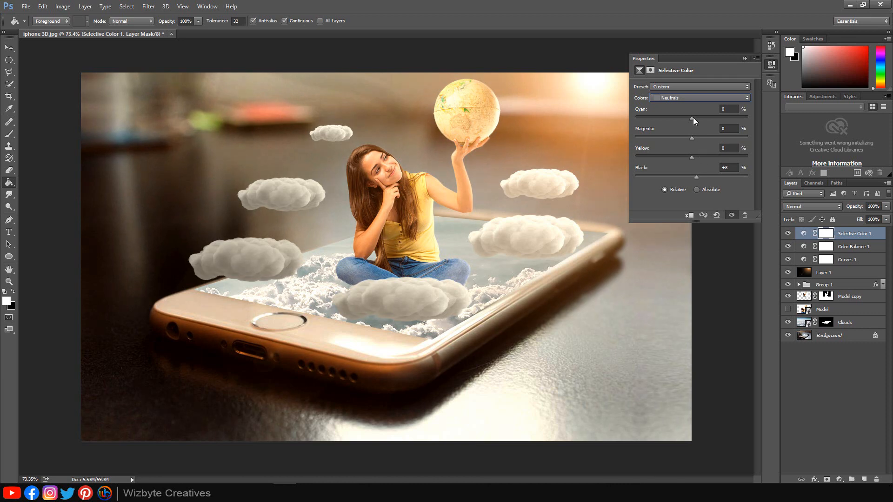
drag(693, 119, 689, 118)
- Set the Black value of the Selective Color layer's Blacks to -5% and collapse the adjustment settings
click(702, 97)
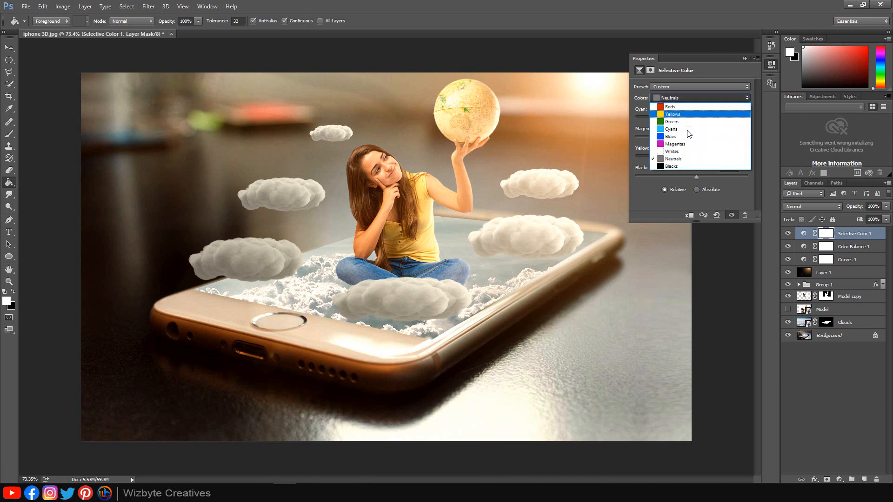
click(681, 167)
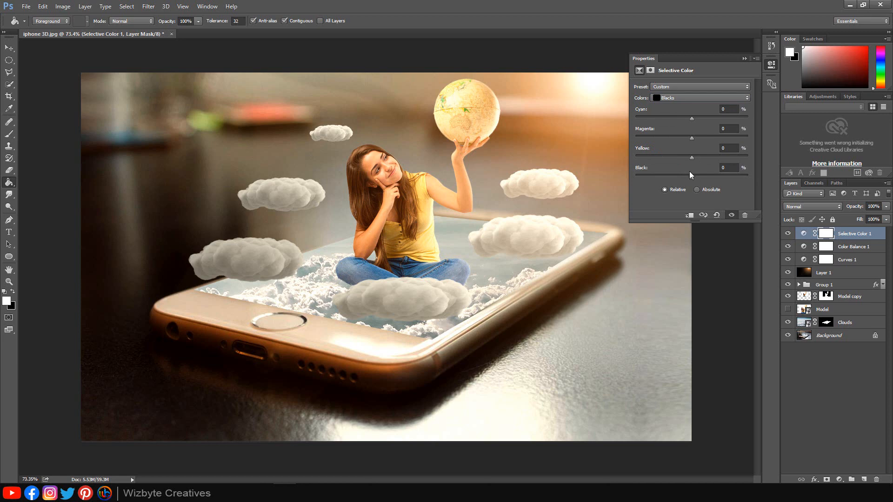
drag(693, 181, 690, 178)
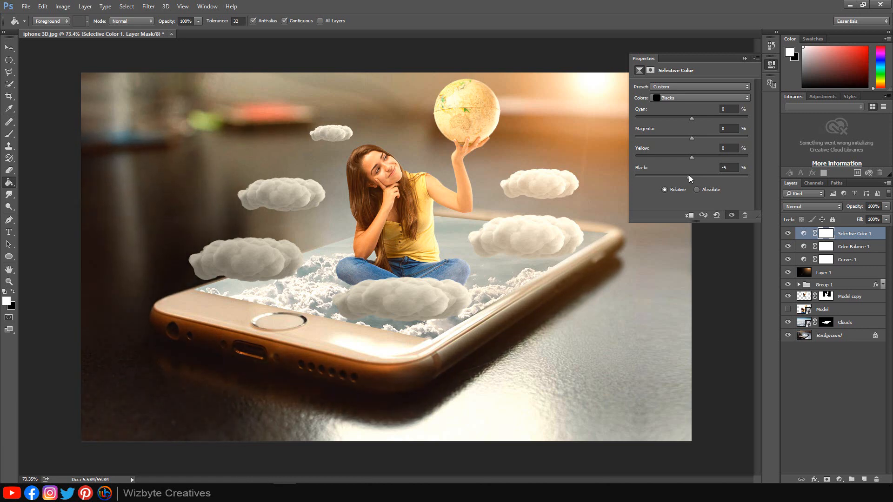
drag(691, 179, 690, 178)
click(744, 58)
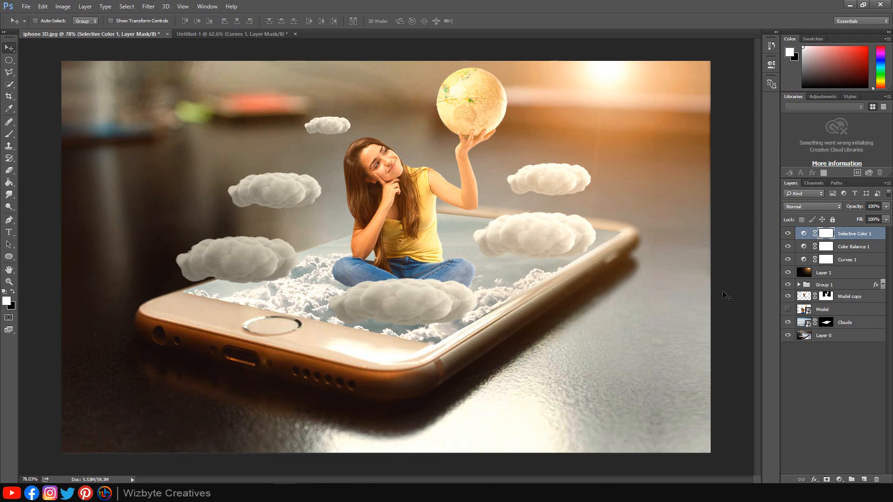
- Duplicate the Cloud layer in Group 1 and place the copy below the Model copy layer, outside the group
click(799, 285)
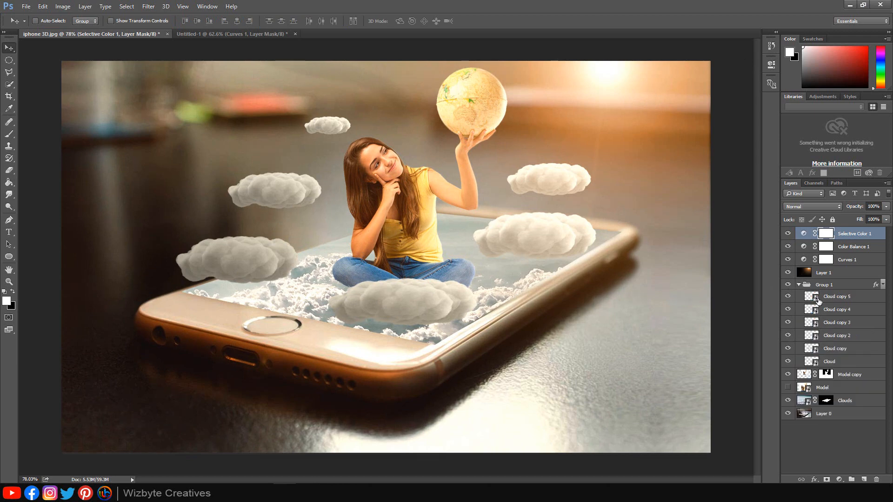
click(822, 361)
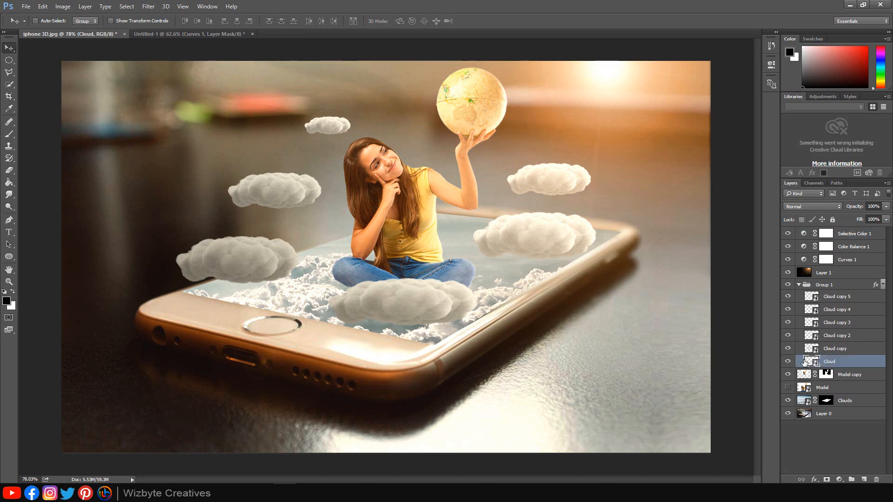
click(788, 362)
click(788, 362)
key(ctrl+j)
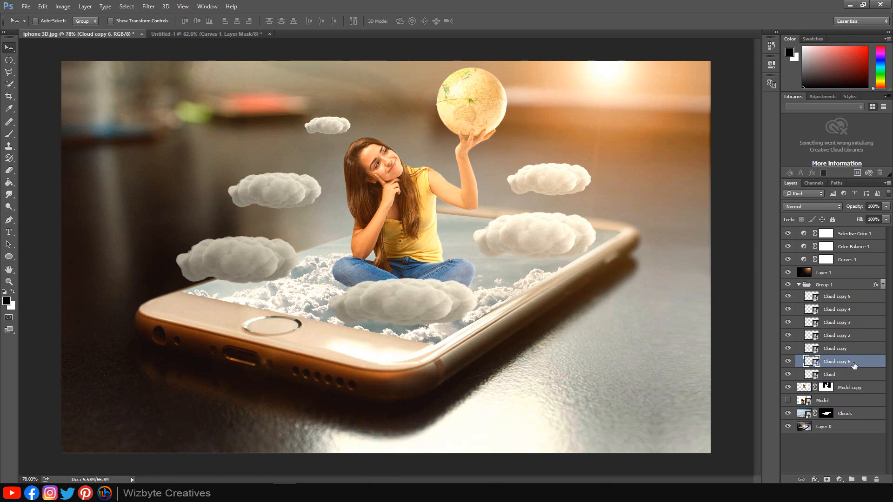
drag(854, 366, 851, 393)
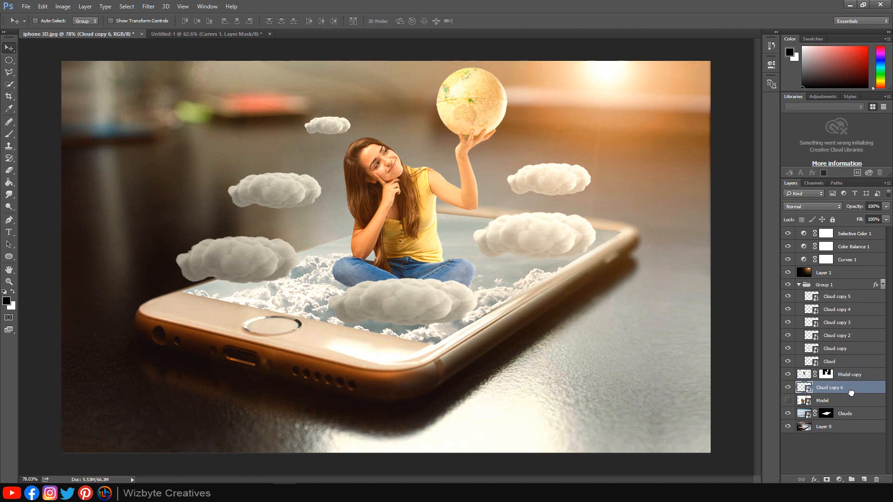
- Move the cloud copy up and left behind the woman's legs, and duplicate it to place another cloud behind her right-hand knee
drag(408, 276, 389, 261)
key(ctrl+j)
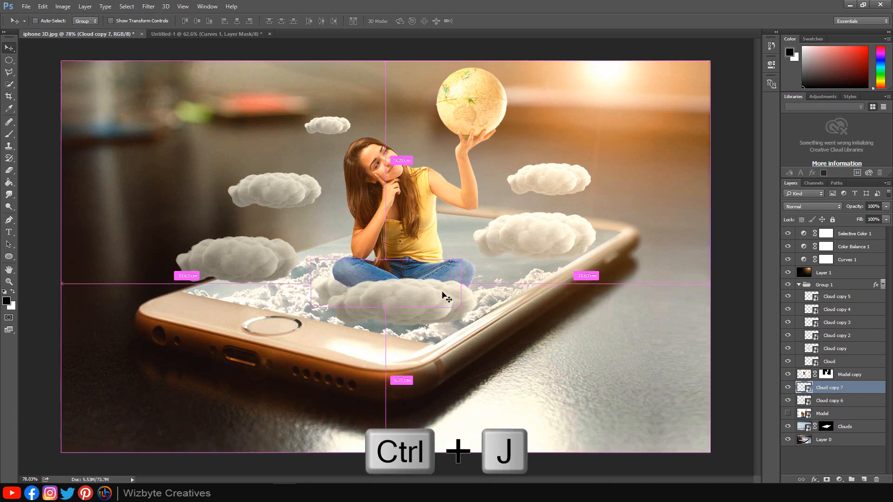
drag(395, 293, 423, 282)
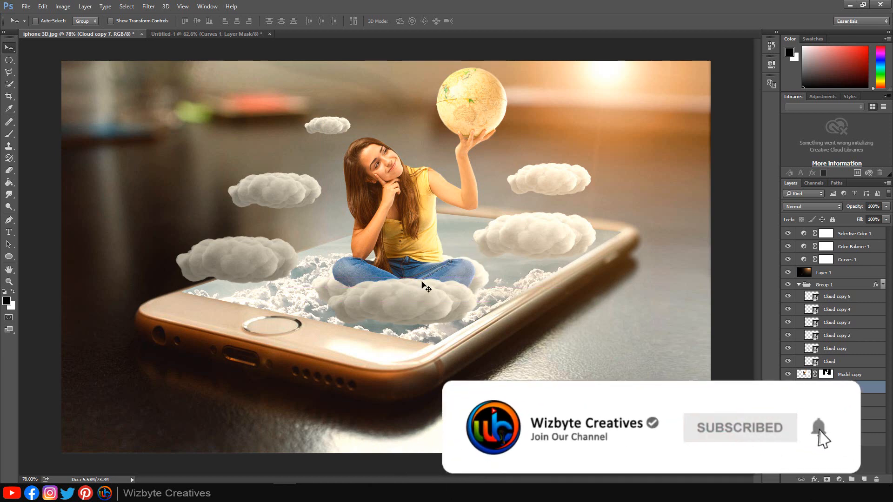